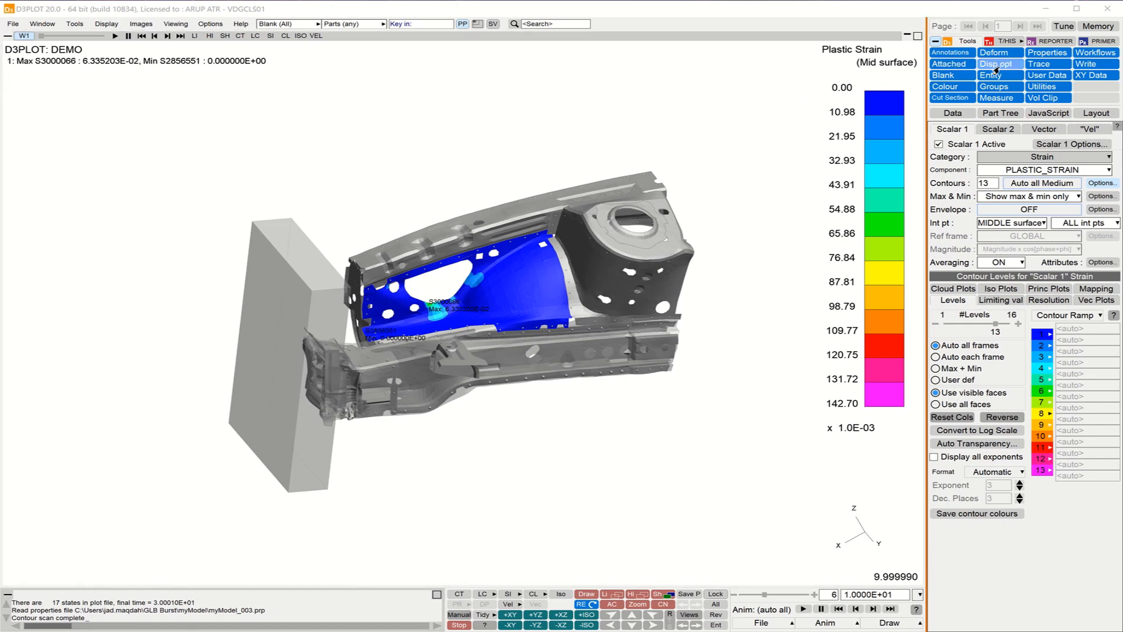
Launch REPORTER from D3PLOT and open the Notepad 16:9 PowerPoint 1x2 Layout template from the personal templates
click(1052, 41)
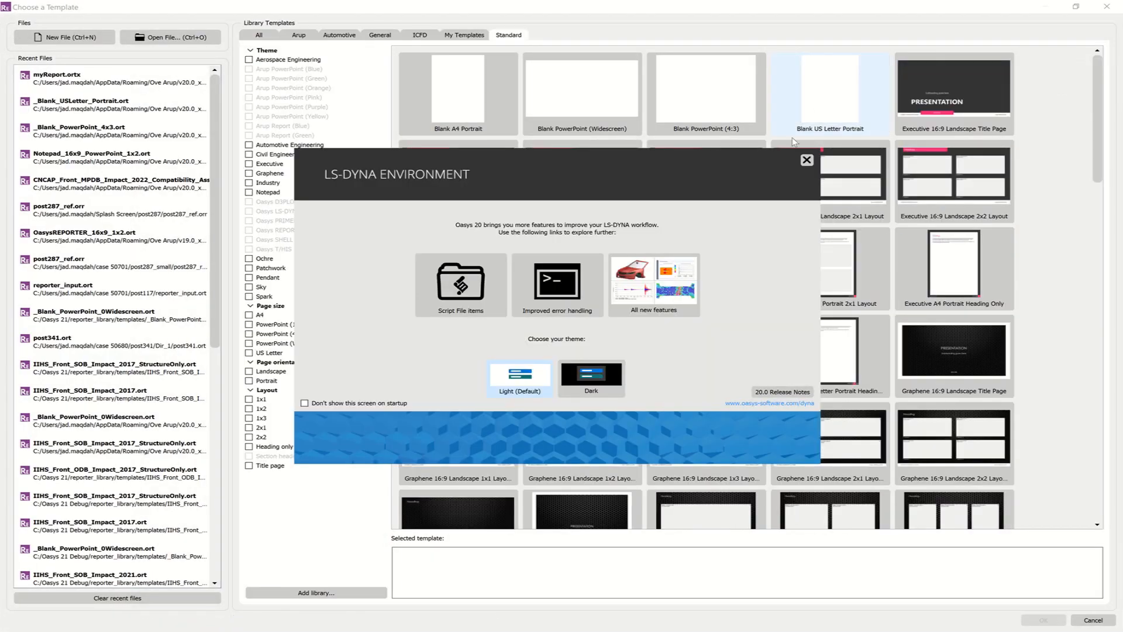
click(807, 160)
click(448, 36)
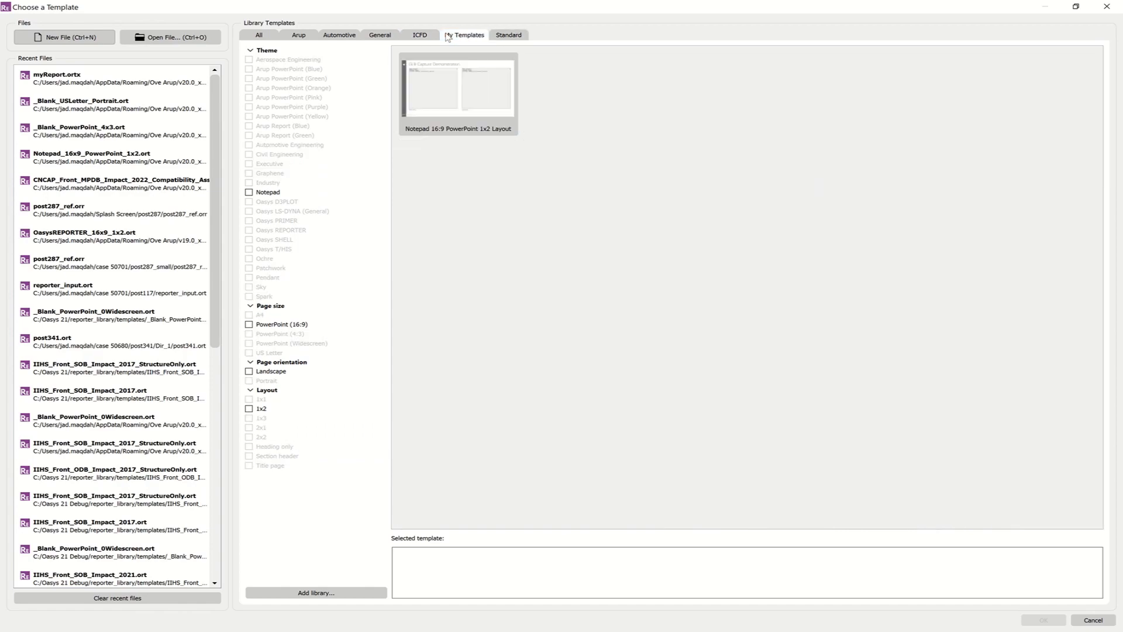
double_click(465, 103)
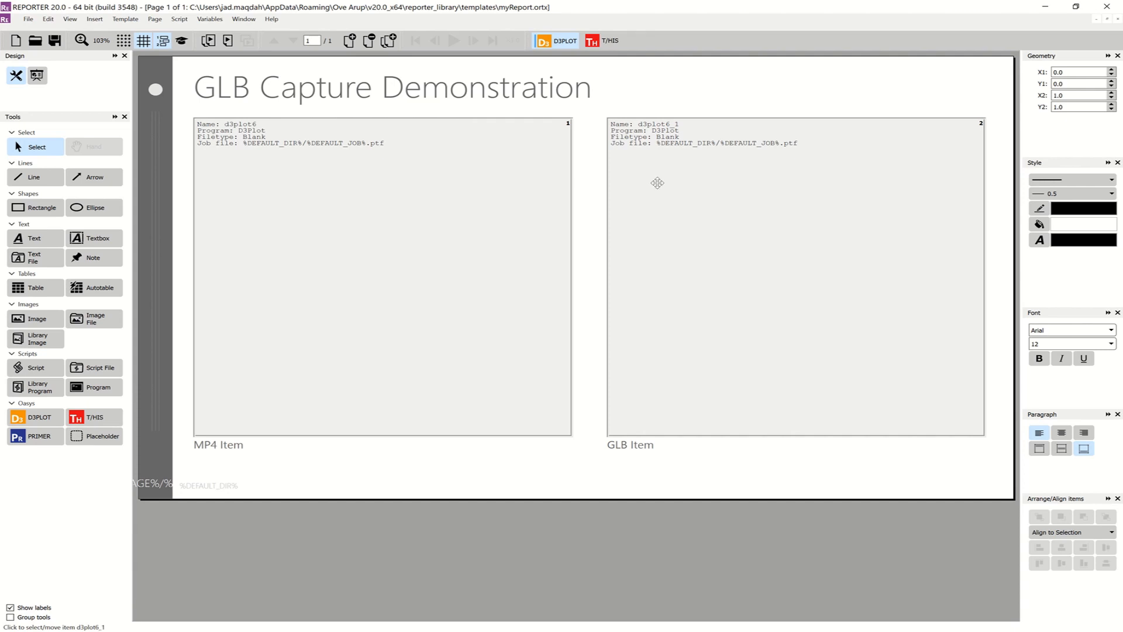
Check the job files path in the properties of the MP4 item's D3PLOT object and accept them
double_click(478, 184)
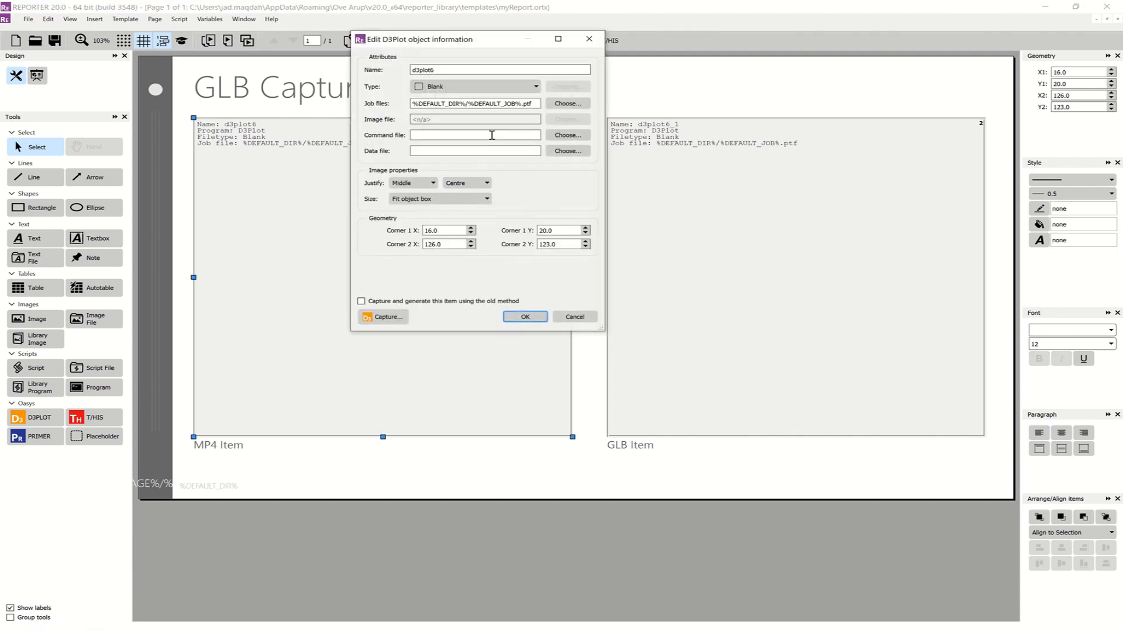
drag(529, 103, 413, 98)
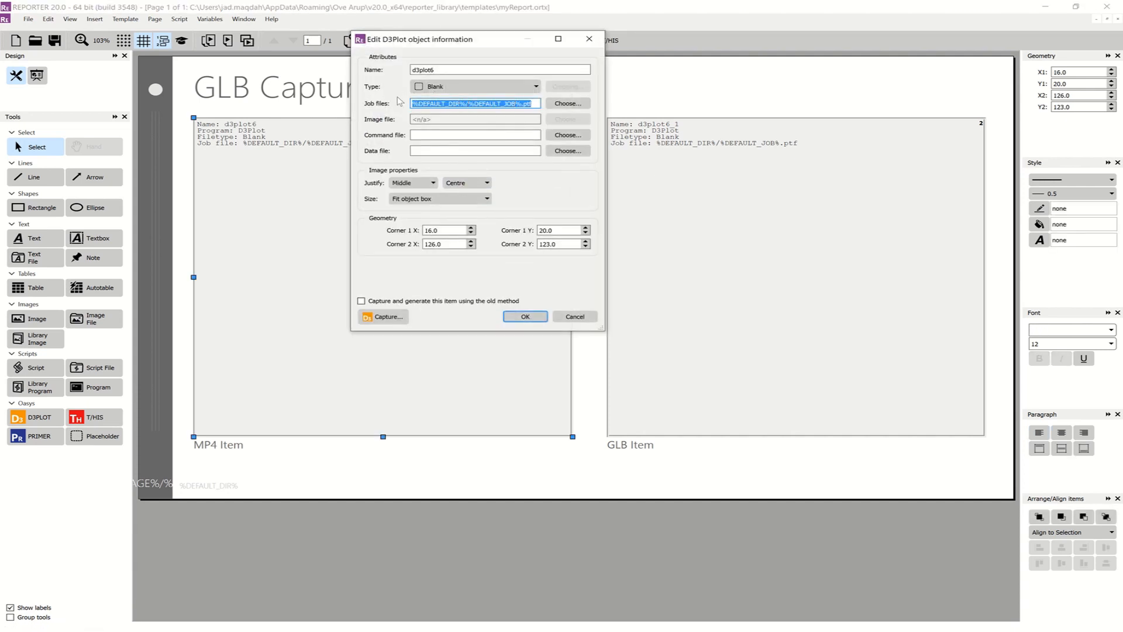
click(534, 318)
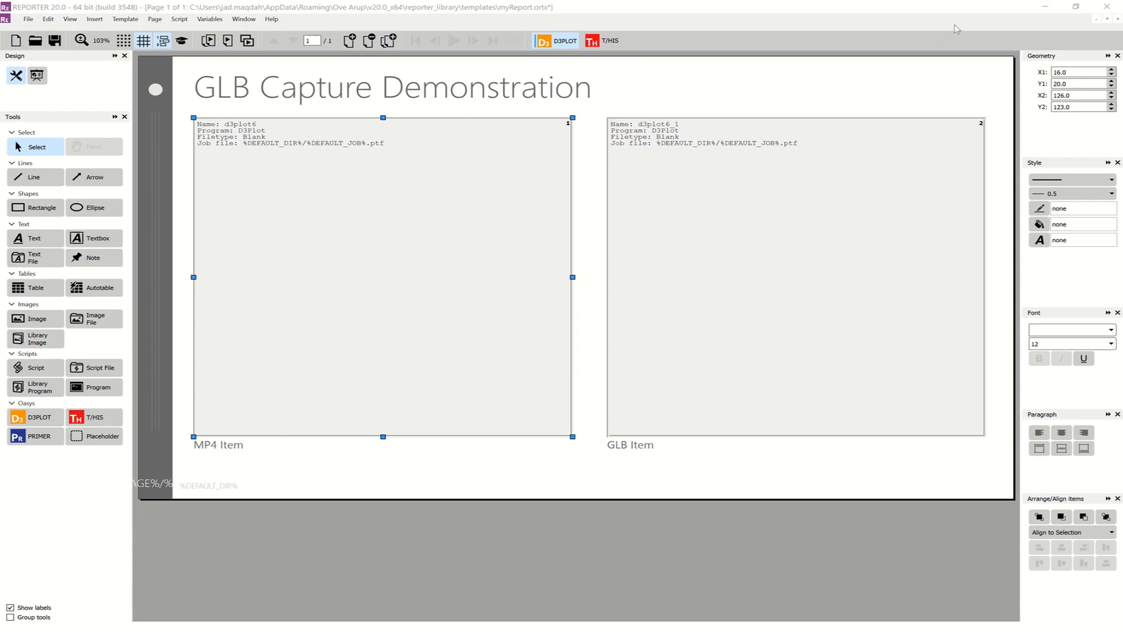
Return to D3PLOT and capture the plastic strain animation as a Movie into the d3plot6 report item
click(1044, 8)
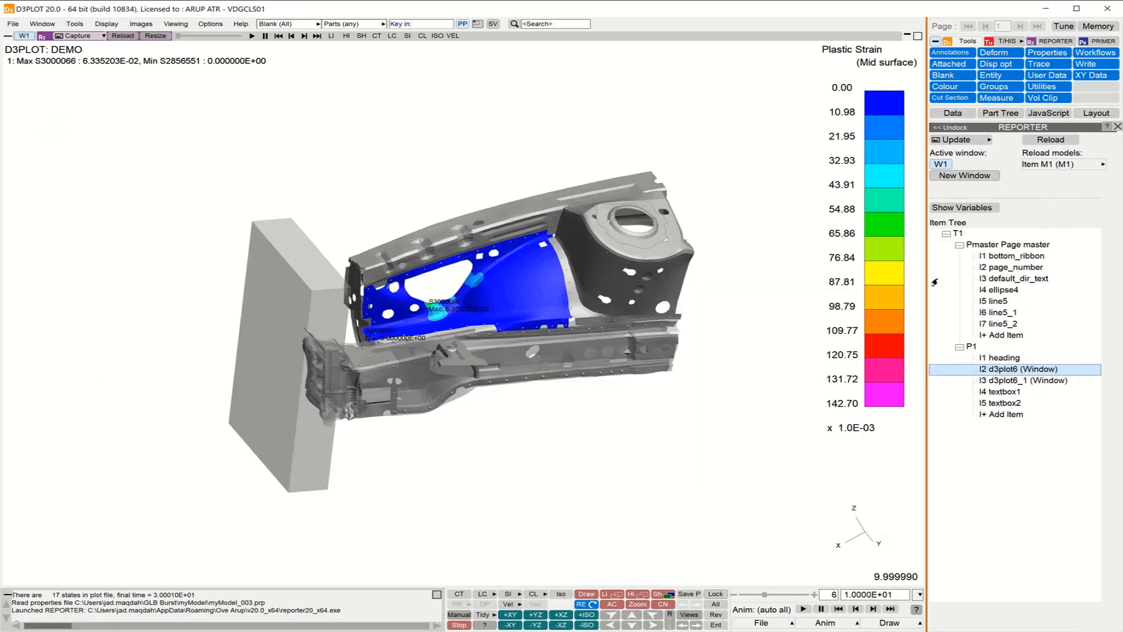
click(103, 36)
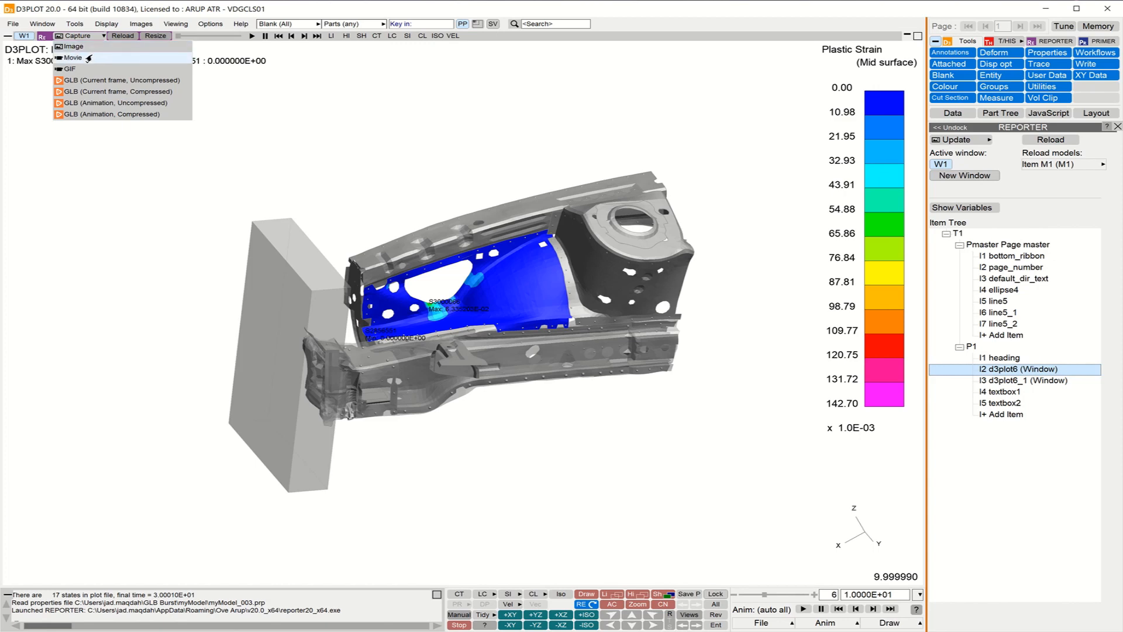
click(88, 58)
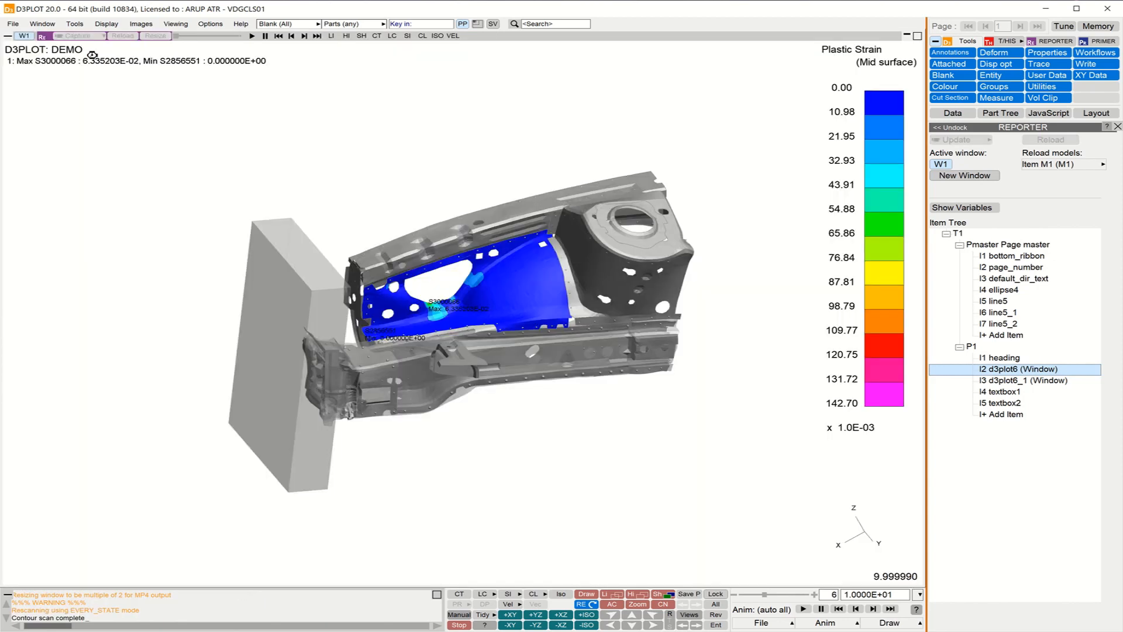
Capture the model as GLB (Current frame, Uncompressed) into the d3plot6_1 report item
click(1008, 381)
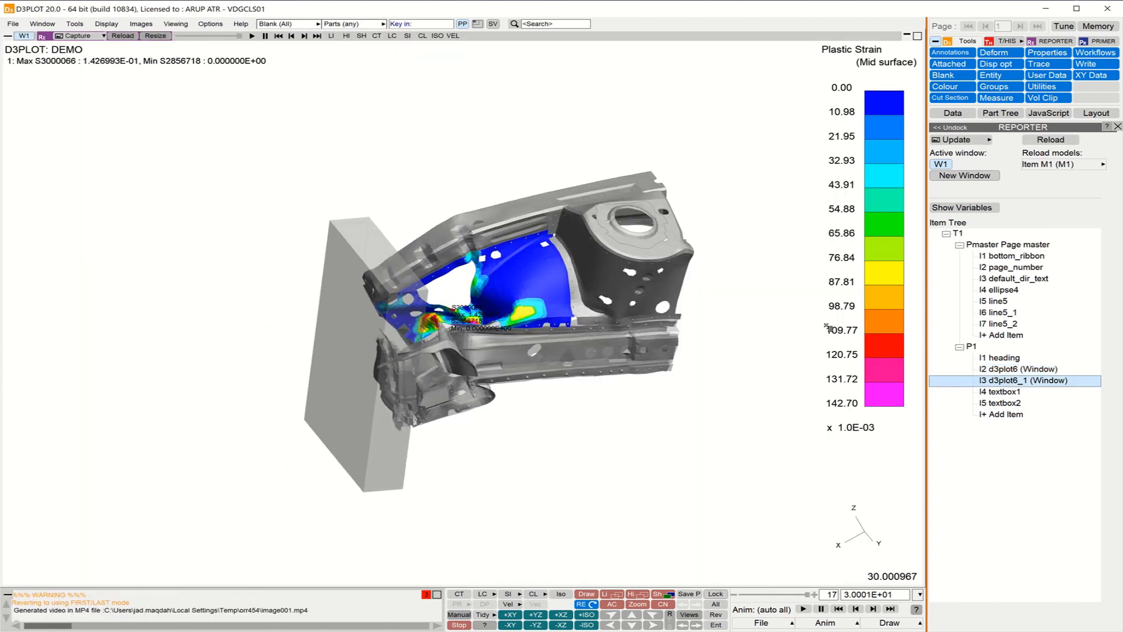
click(103, 36)
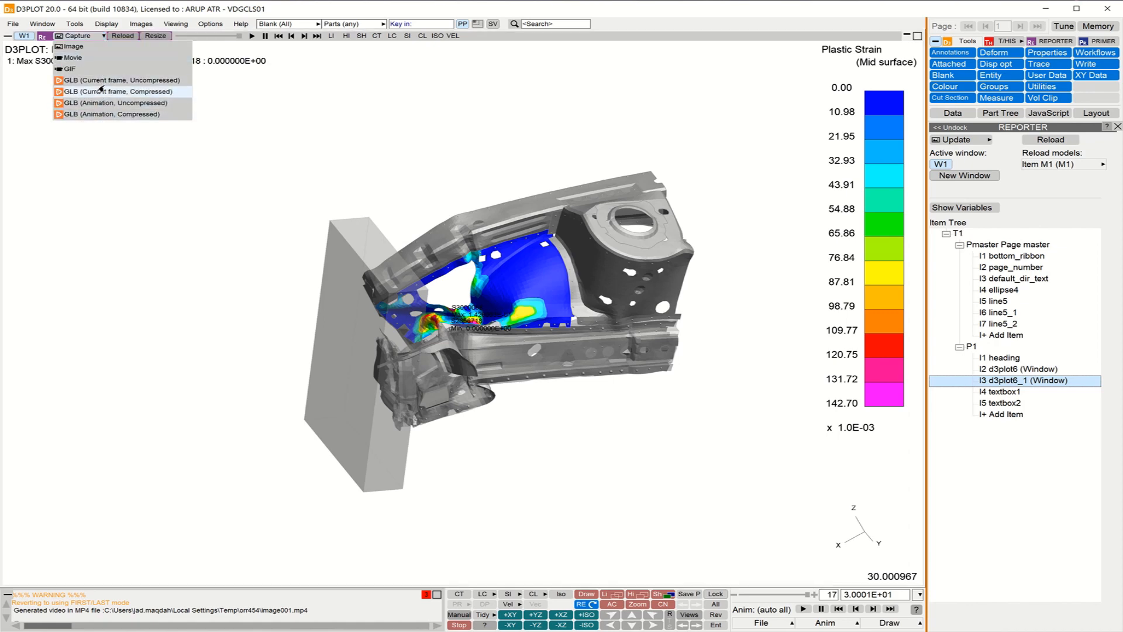
click(101, 92)
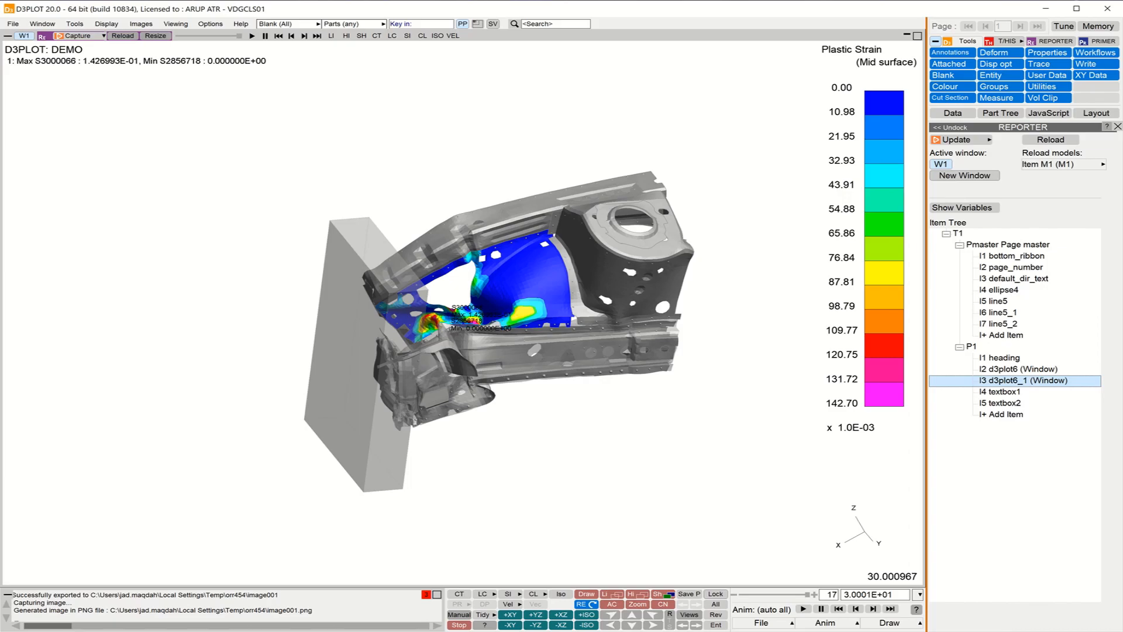
Switch to REPORTER, show the page in Presentation view, and play and pause the MP4 item
key(alt+Tab)
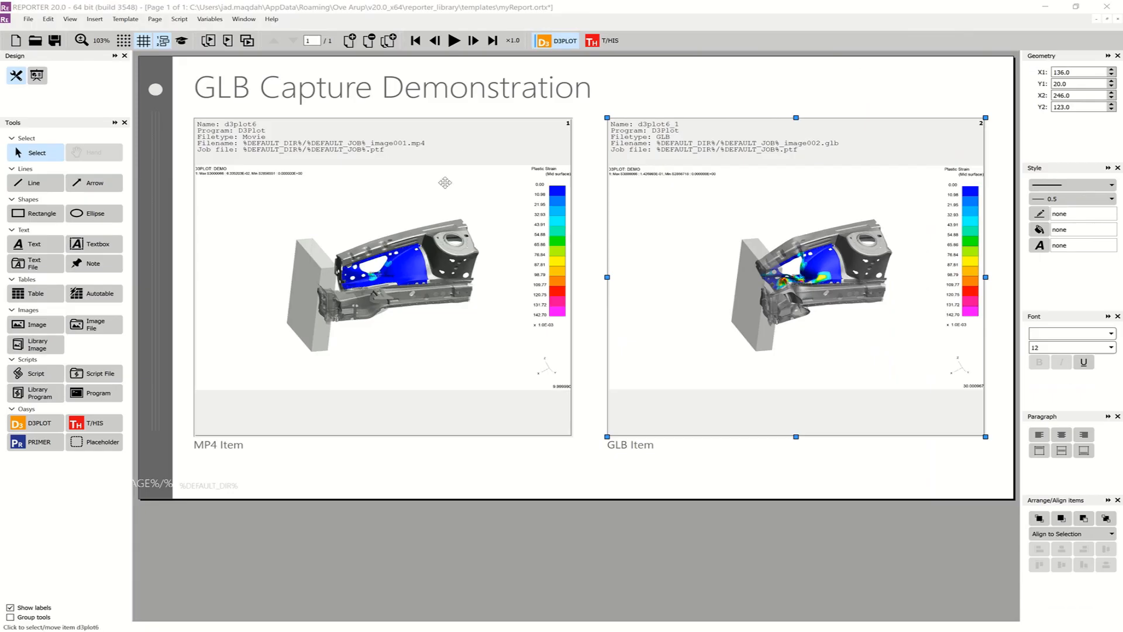
click(45, 79)
mouse_move(377, 313)
click(383, 379)
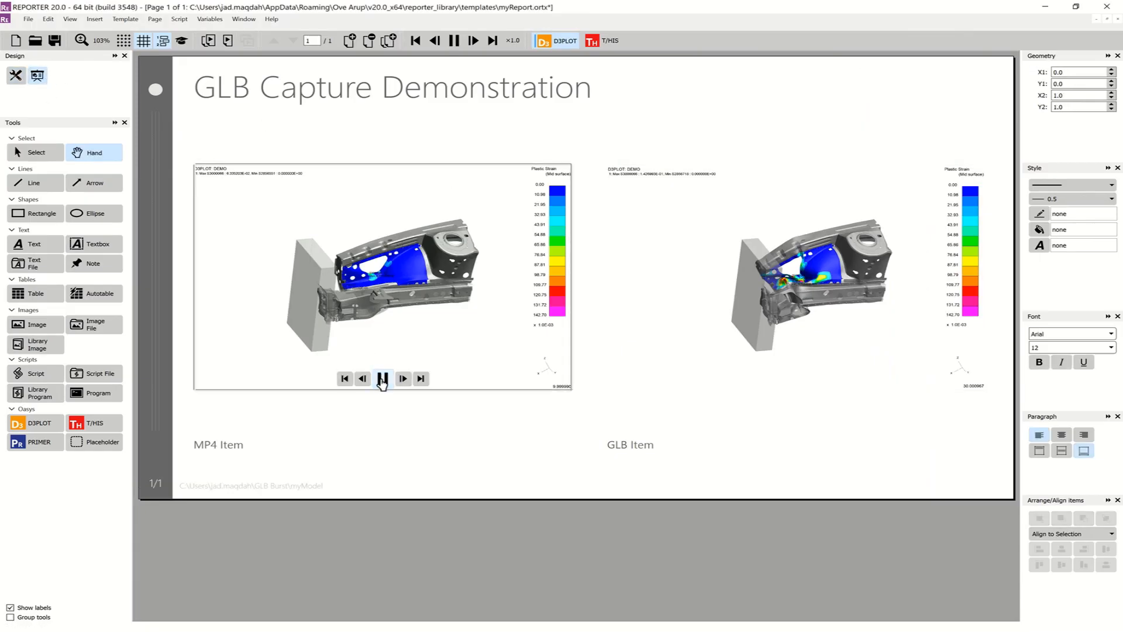
click(384, 379)
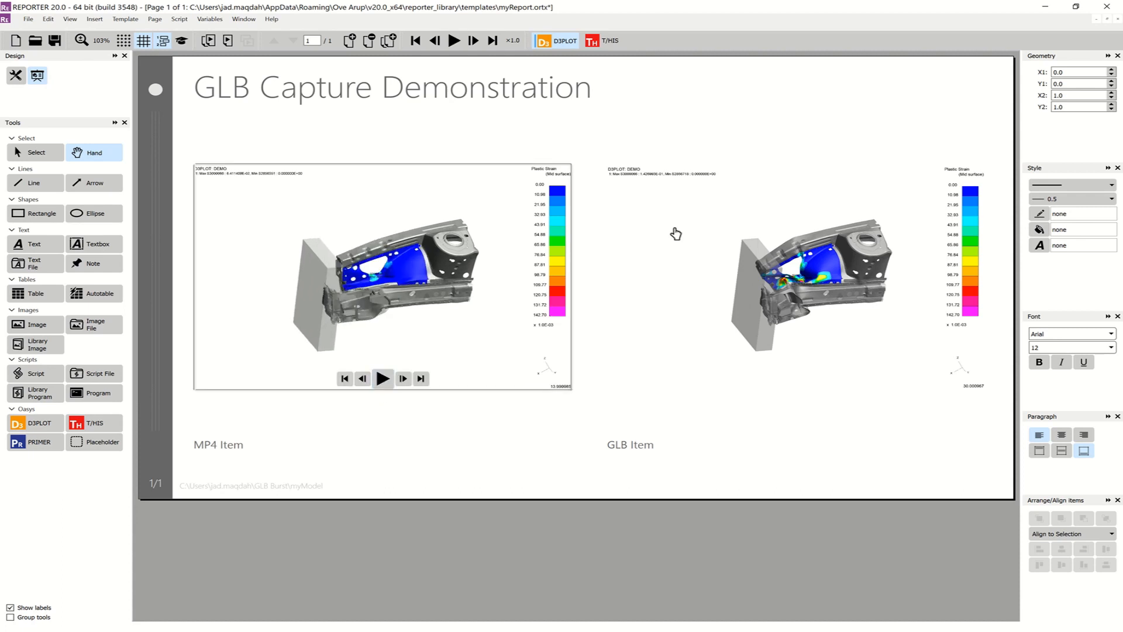
mouse_move(801, 277)
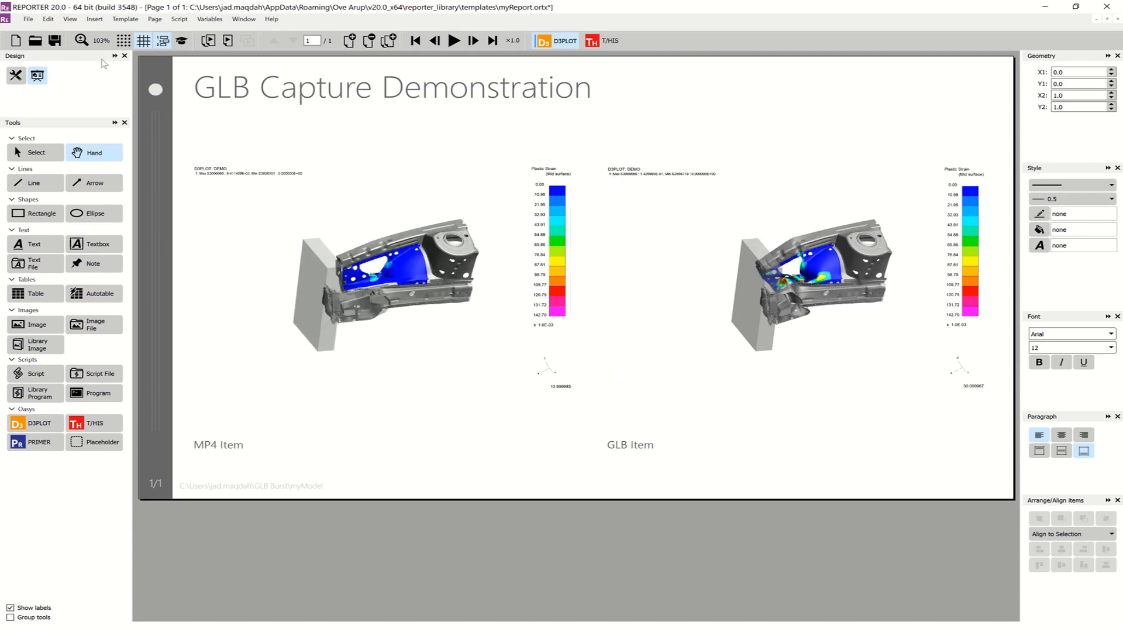
Write the report as a PowerPoint file named myPptx in the GLB Burst folder
click(27, 20)
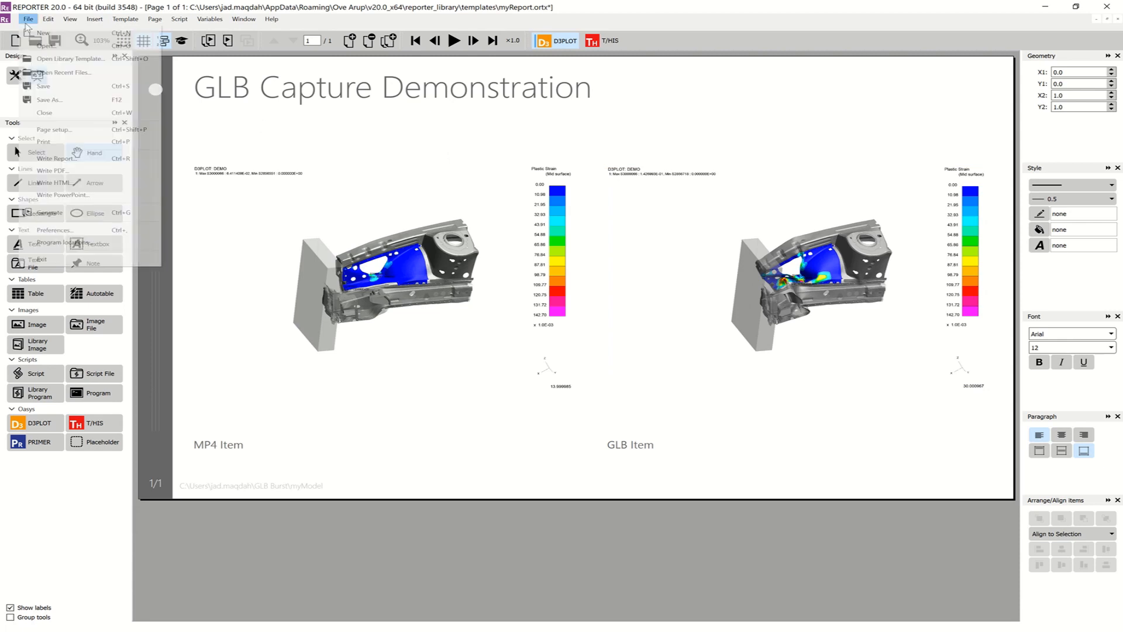
click(73, 197)
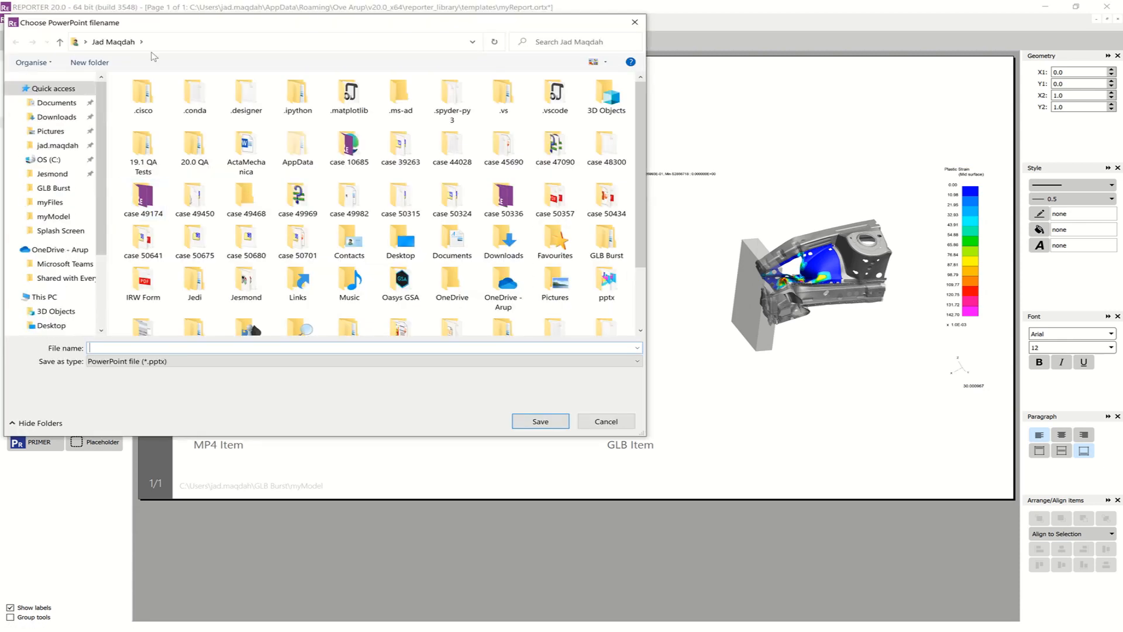
click(52, 216)
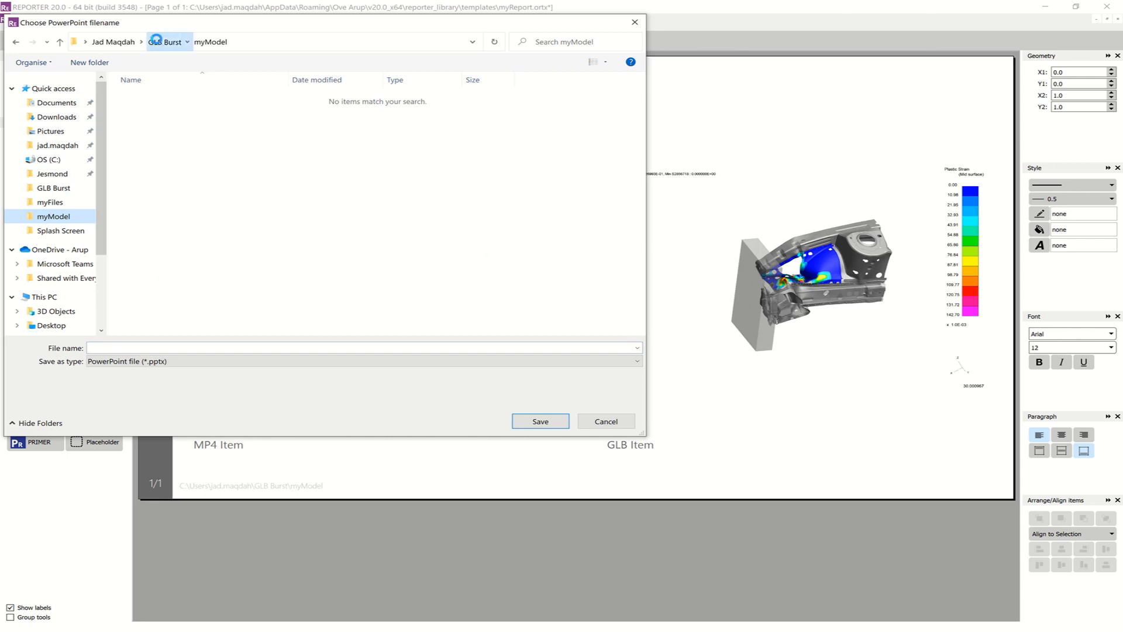
click(165, 41)
click(143, 346)
text(myP)
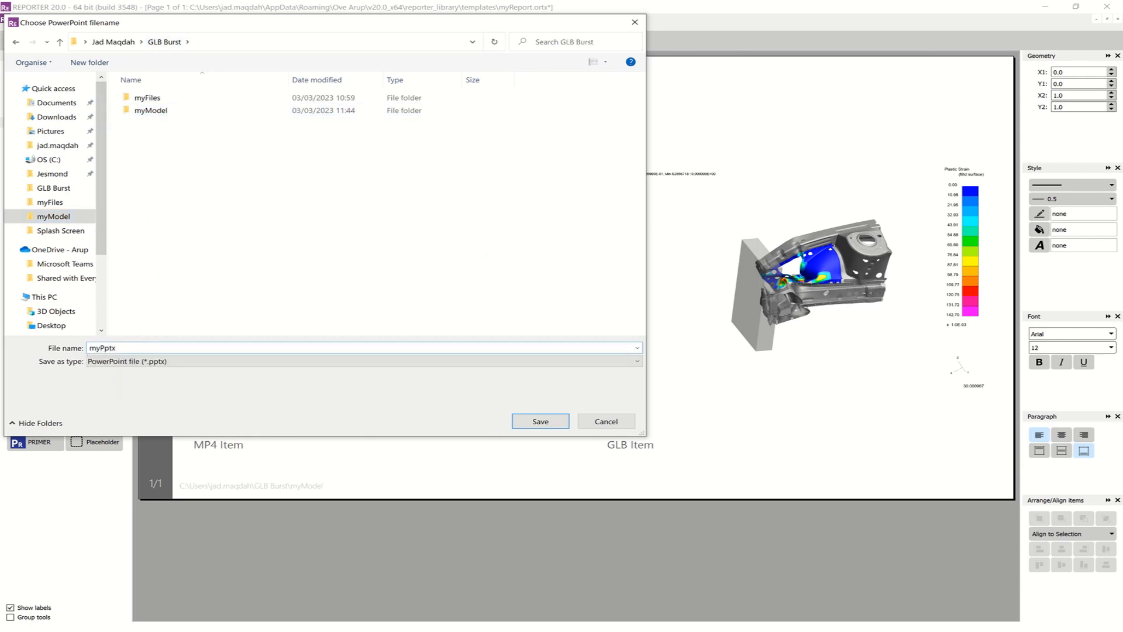
text(ptx)
click(537, 422)
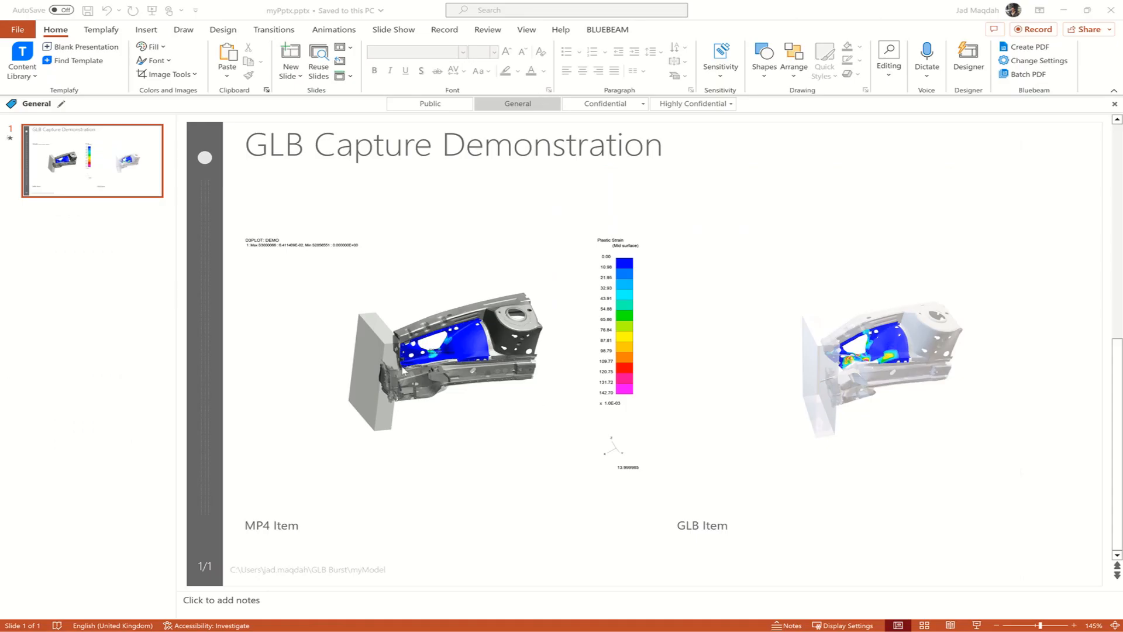
Play the MP4 item's video on the slide of the exported myPptx.pptx presentation in PowerPoint
mouse_move(417, 374)
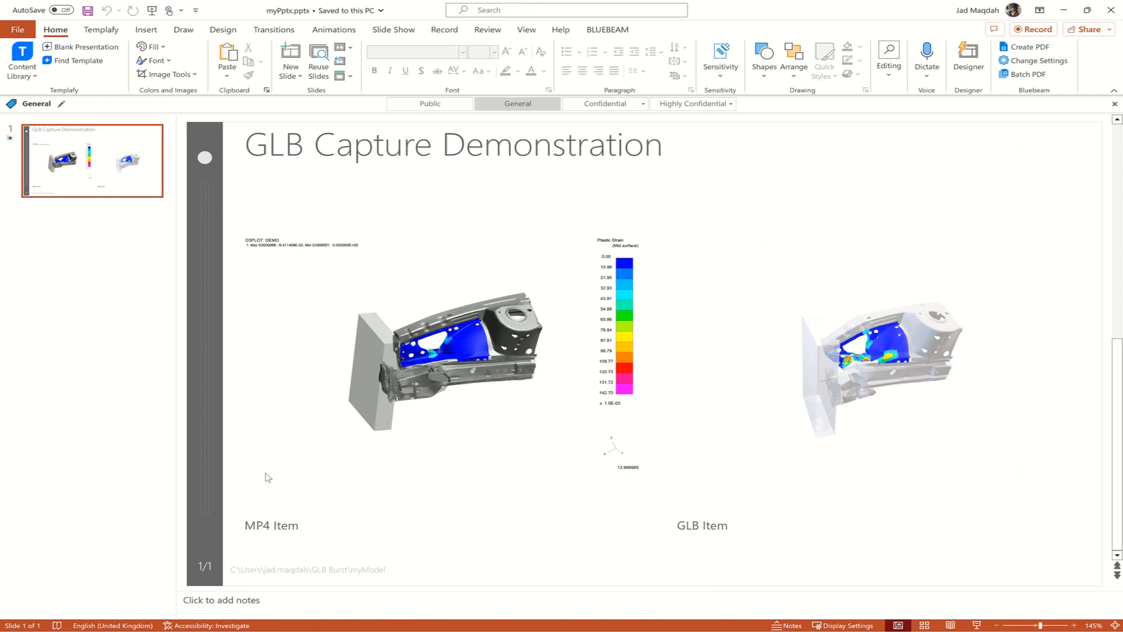
click(264, 484)
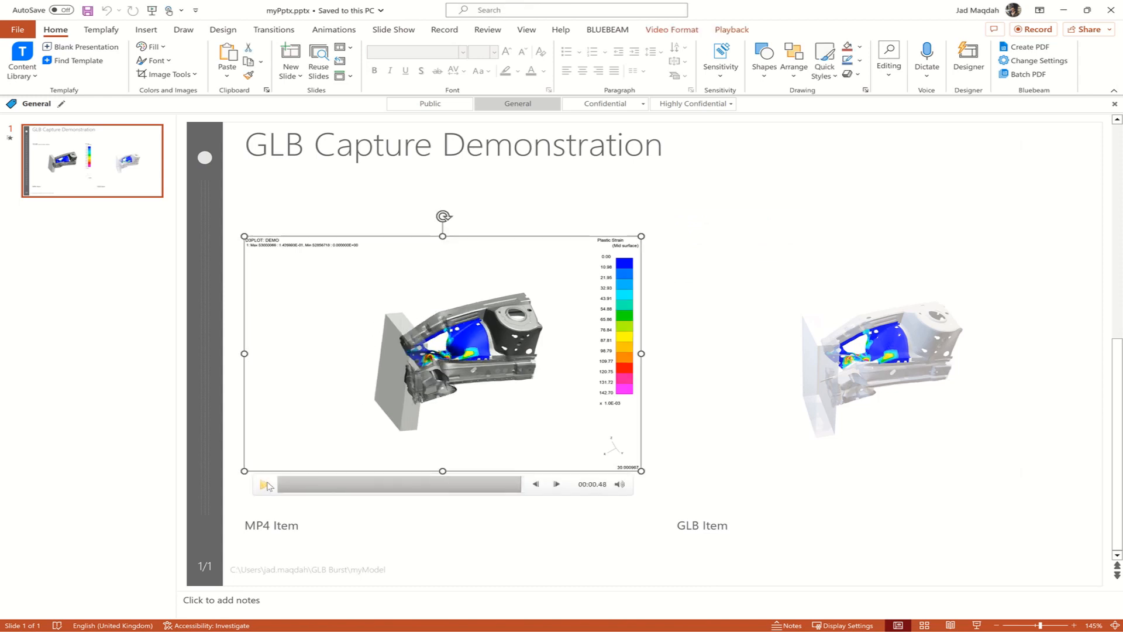
Rotate the GLB 3D model on the slide and apply the Turntable animation to it
click(935, 372)
drag(876, 358, 824, 357)
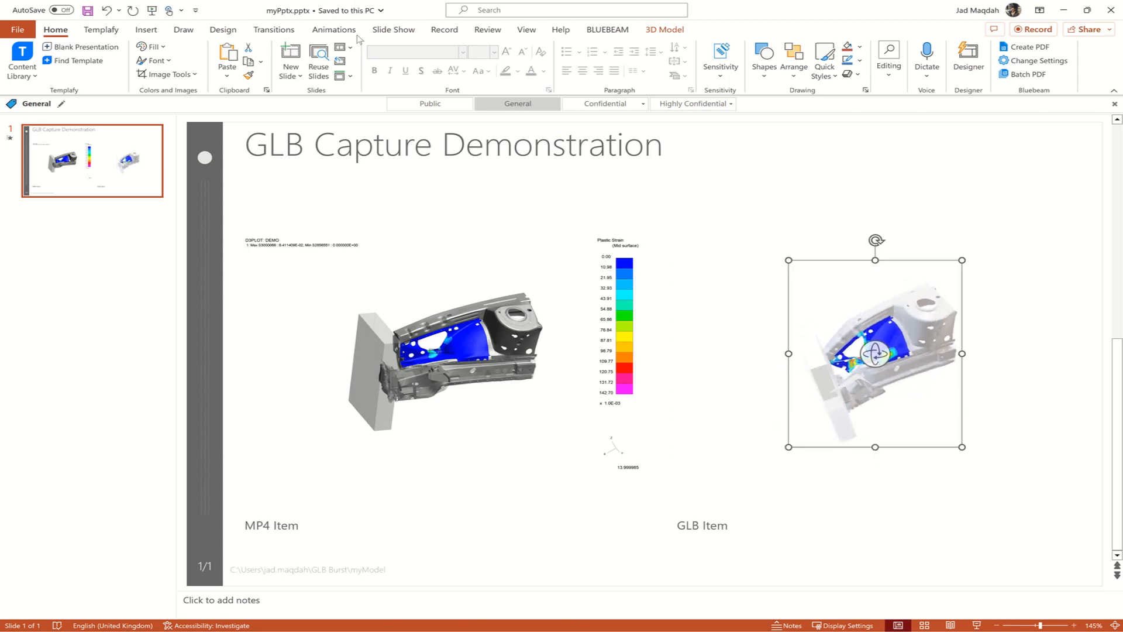
click(333, 29)
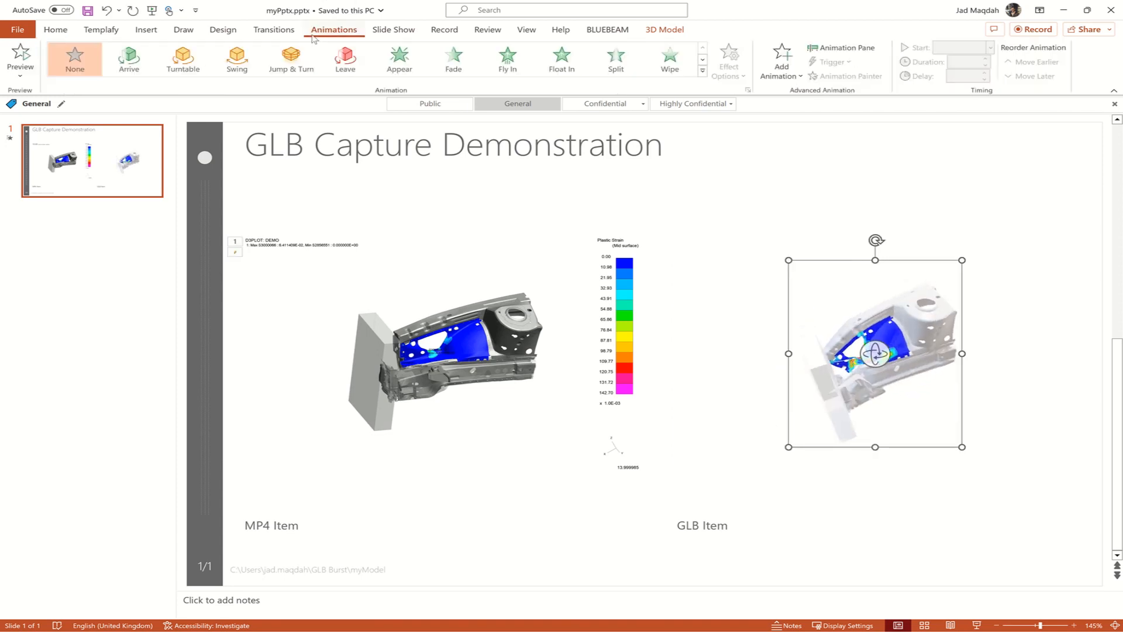
click(183, 56)
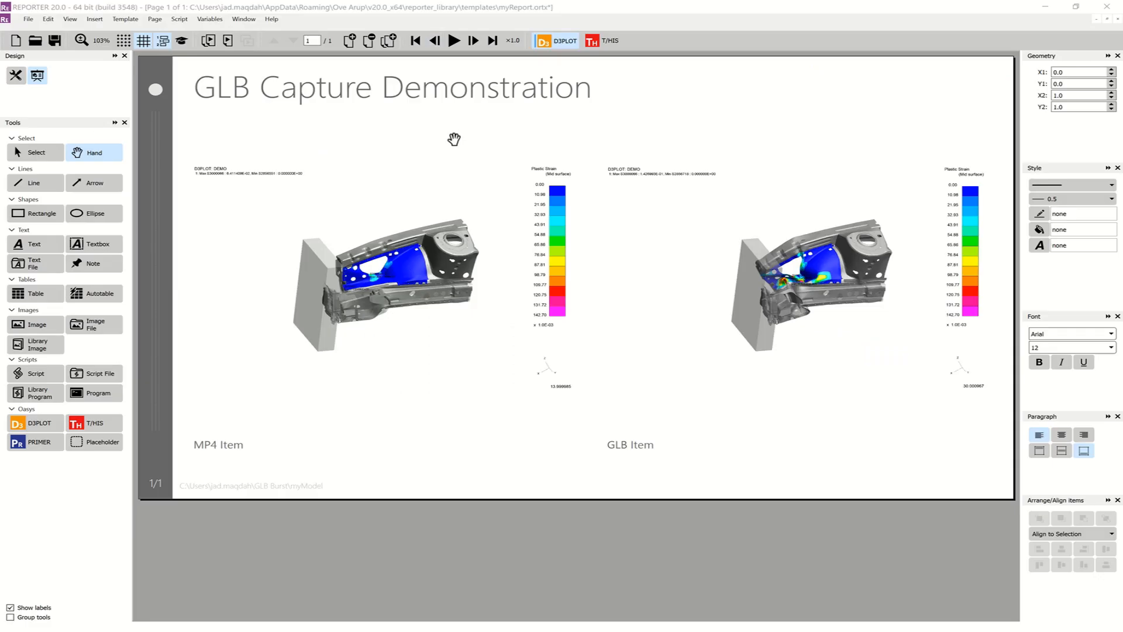
Back in REPORTER's Design view, change the GLB item's type to GLB (Animation, Uncompressed)
click(15, 75)
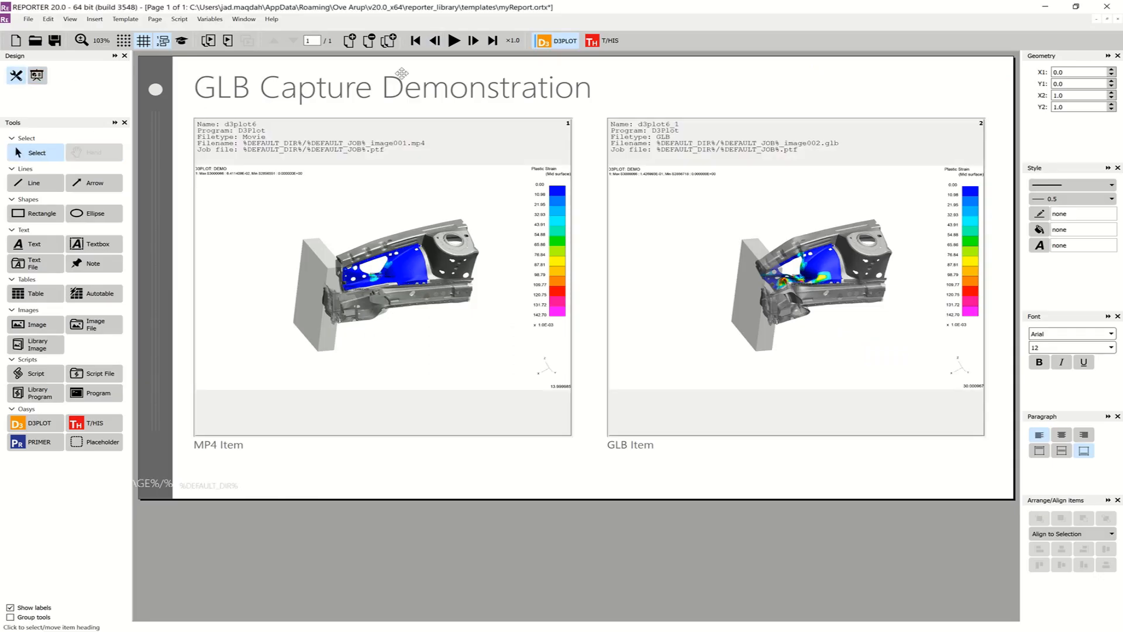
double_click(744, 241)
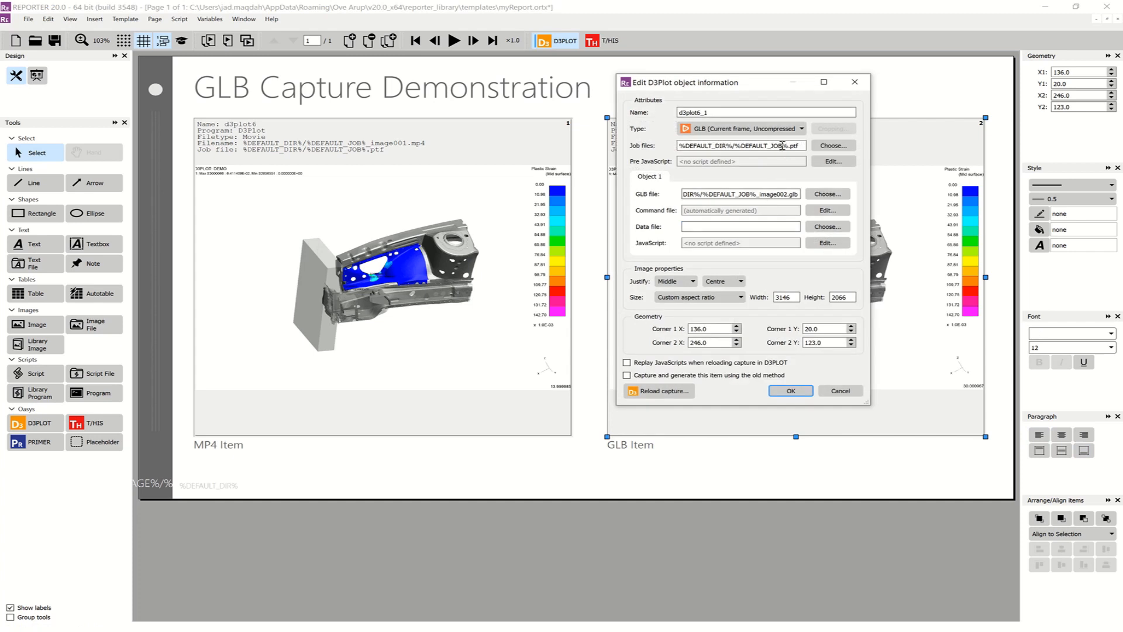
click(787, 133)
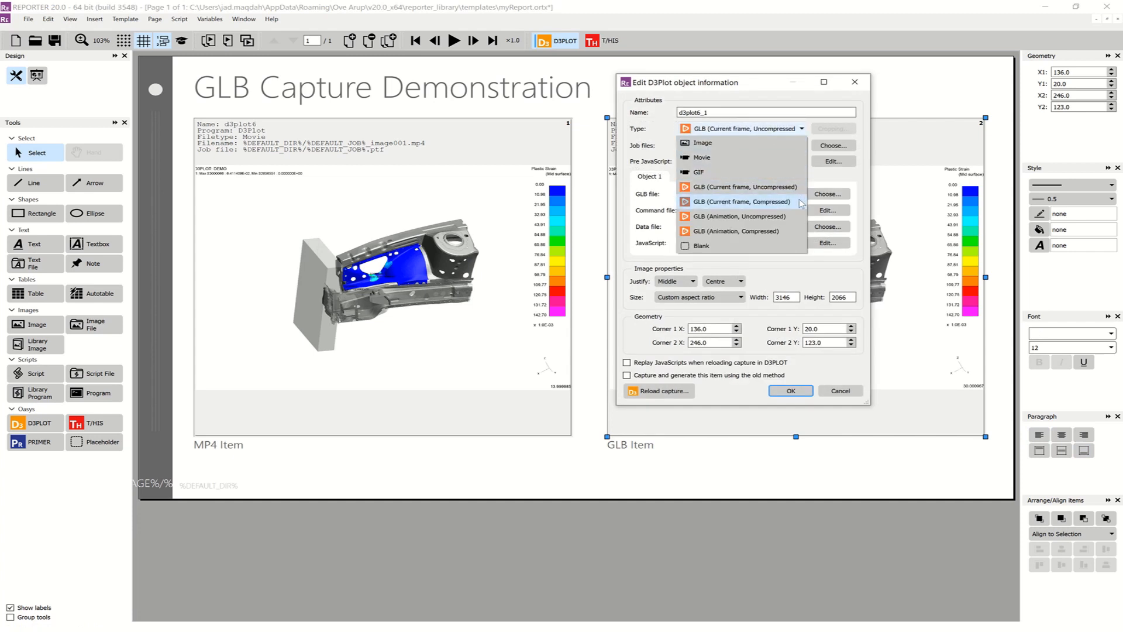
click(790, 217)
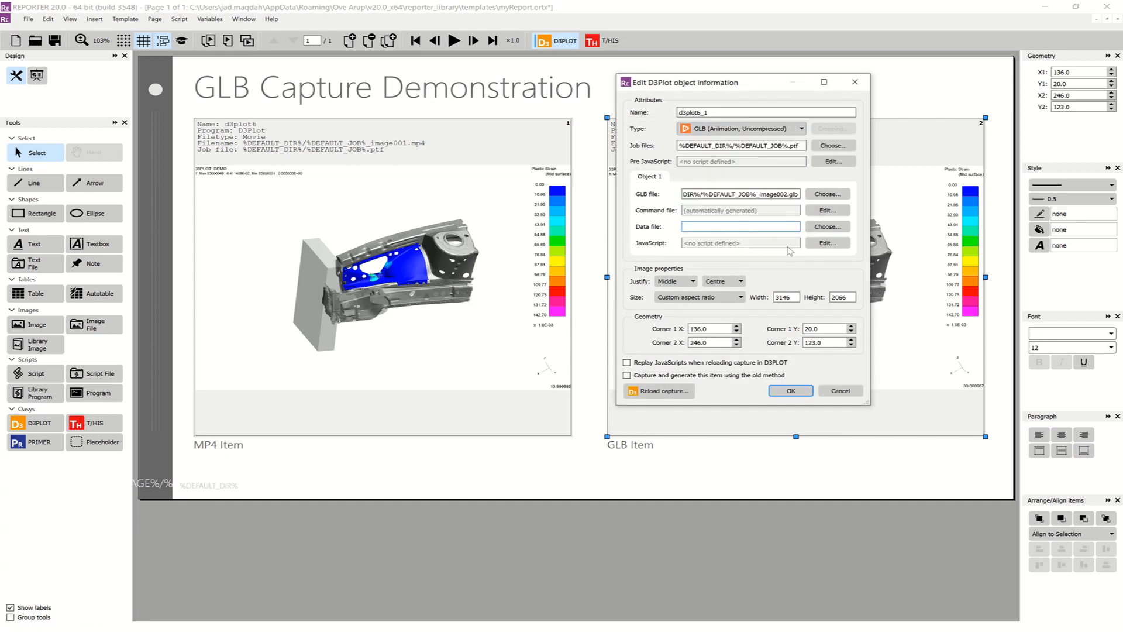
click(790, 391)
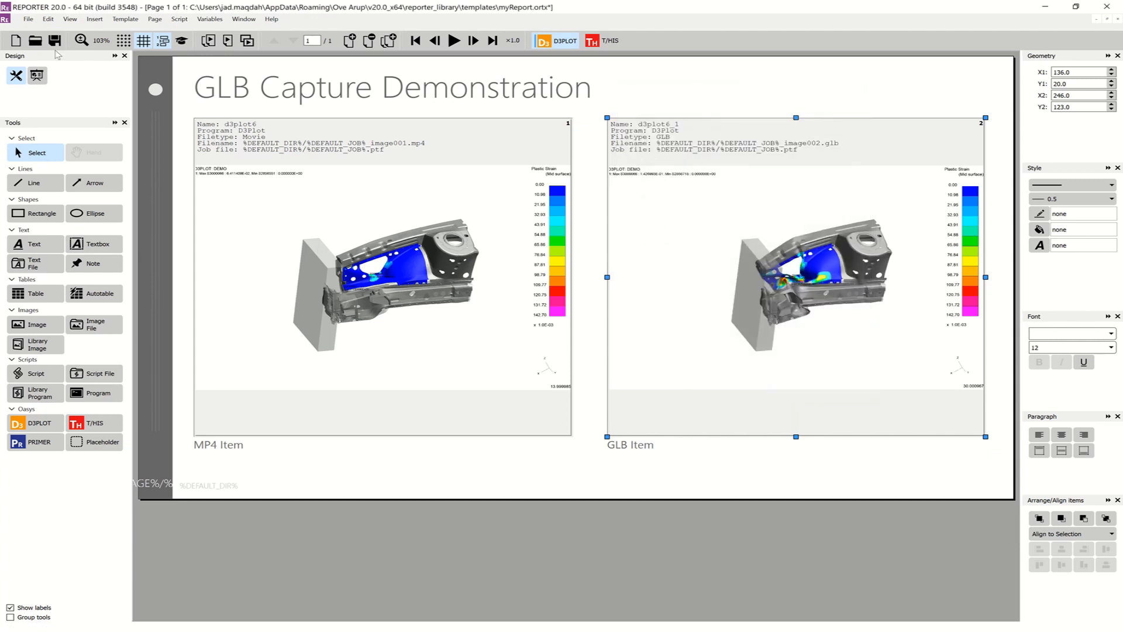
Save the template under the new name myTemplate as a REPORTER Template file (*.ortx) in the GLB Burst folder
click(29, 19)
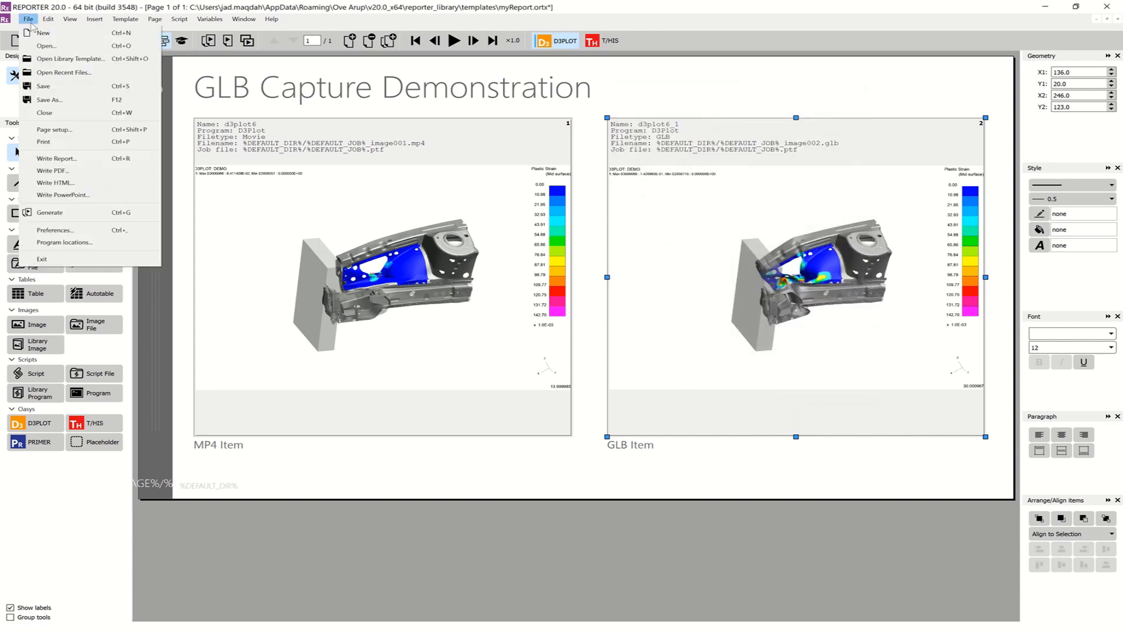
click(73, 104)
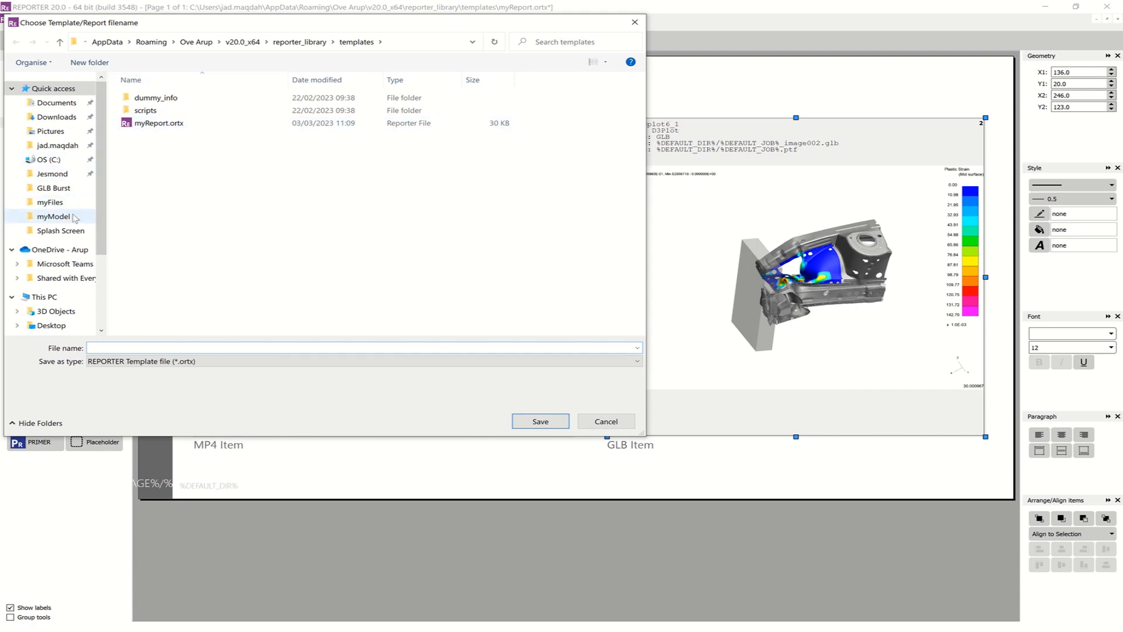
click(54, 217)
click(164, 43)
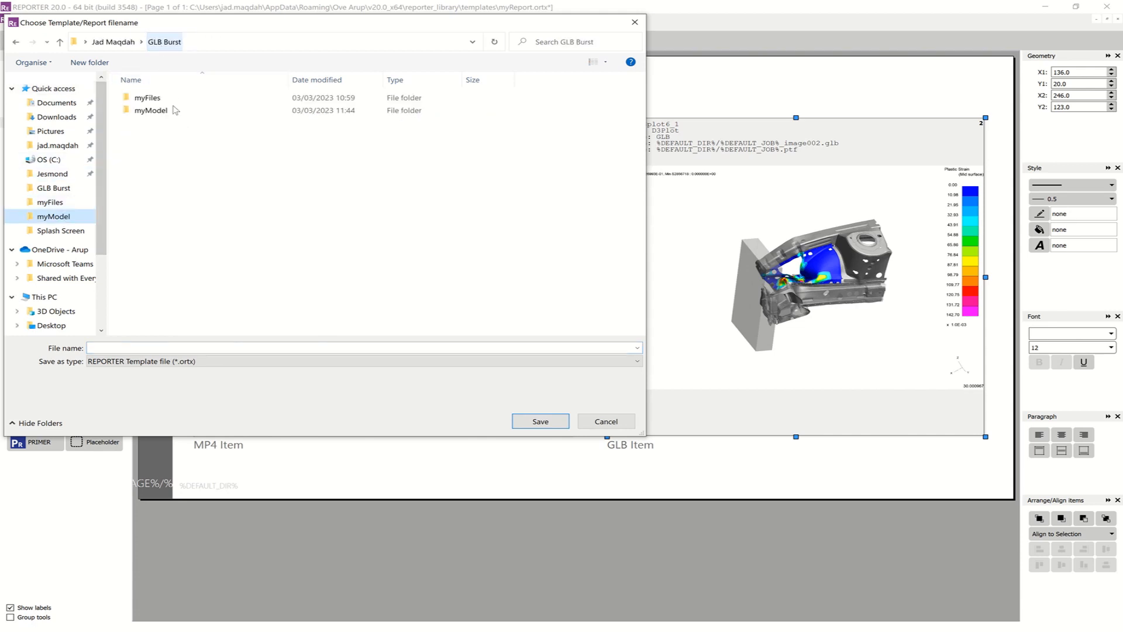
click(179, 347)
text(myTemplate)
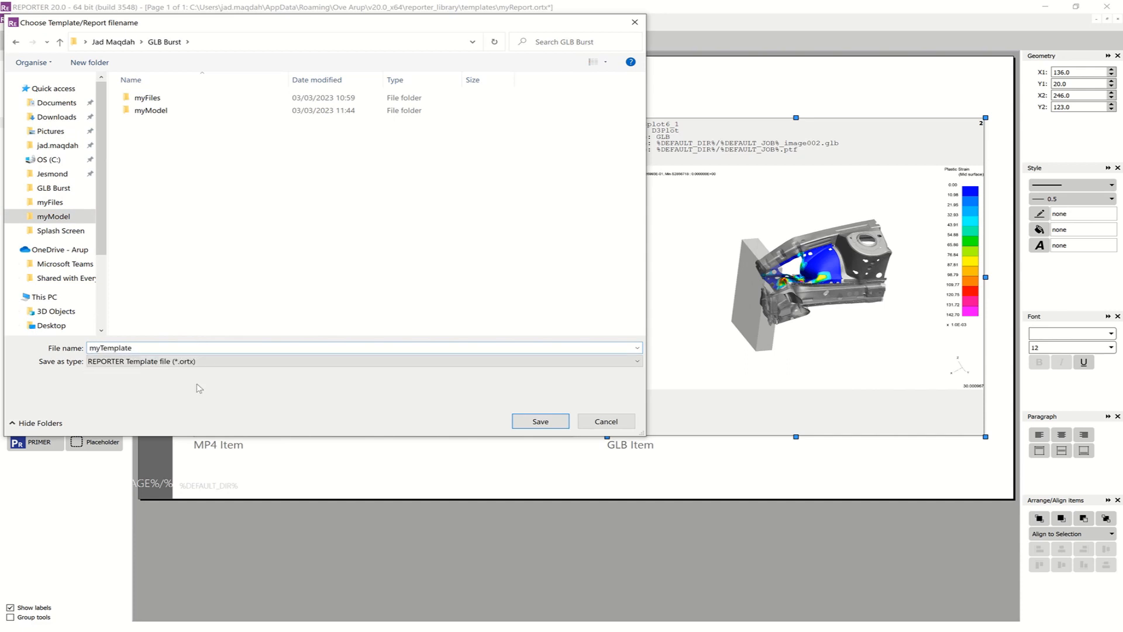
click(539, 421)
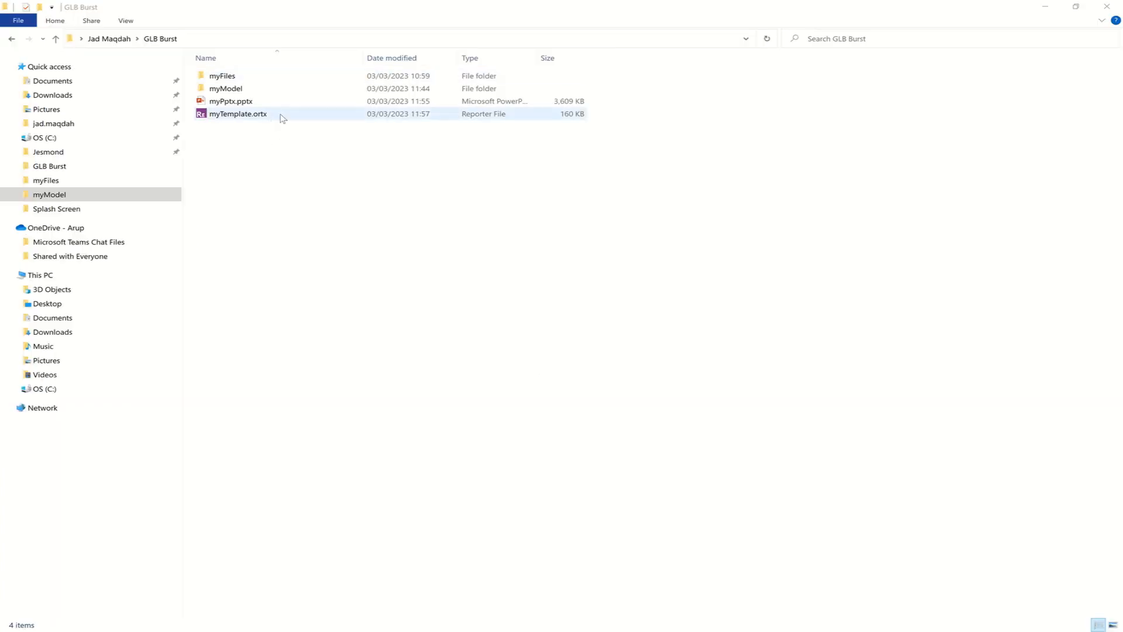
Open myTemplate.ortx from the GLB Burst folder, dismissing the welcome screen, and generate all of the template's items
double_click(281, 115)
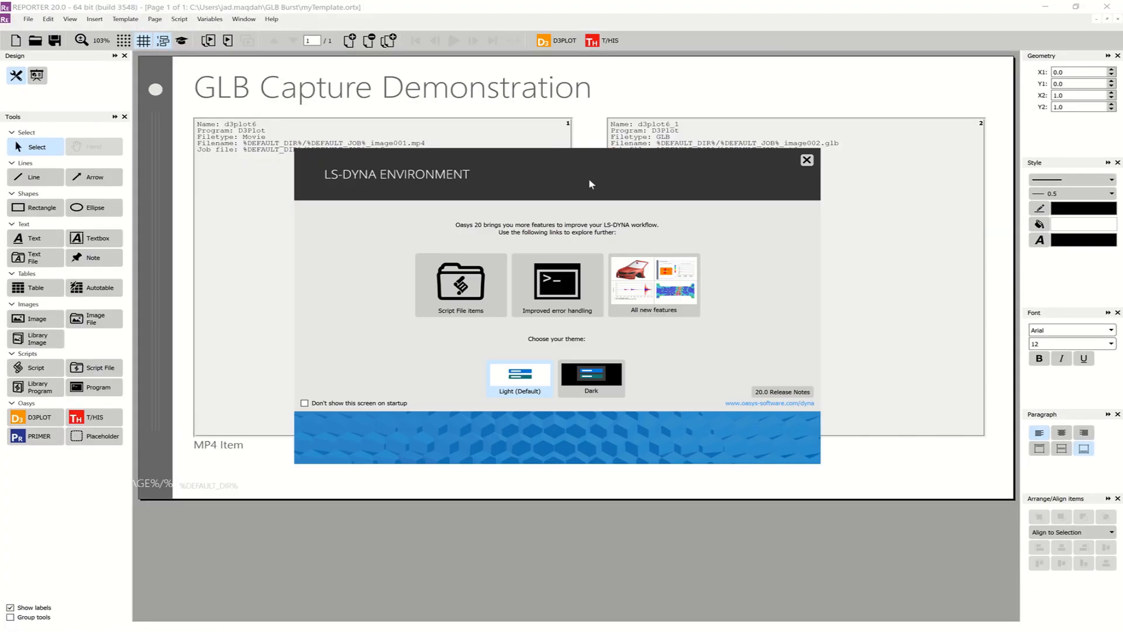
click(806, 160)
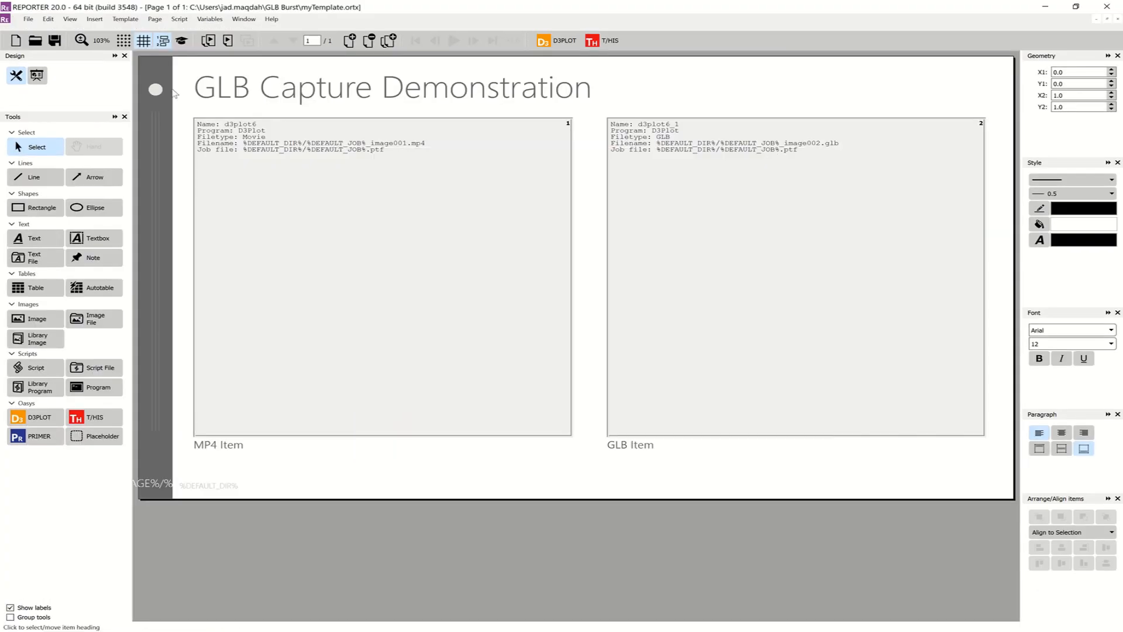
click(120, 22)
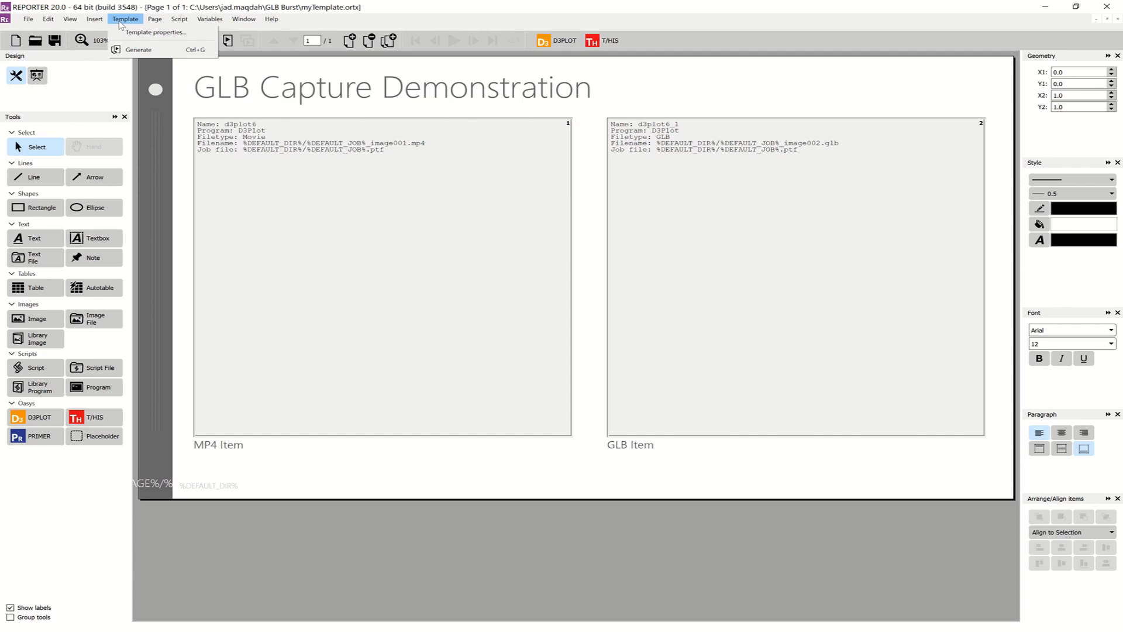
click(138, 50)
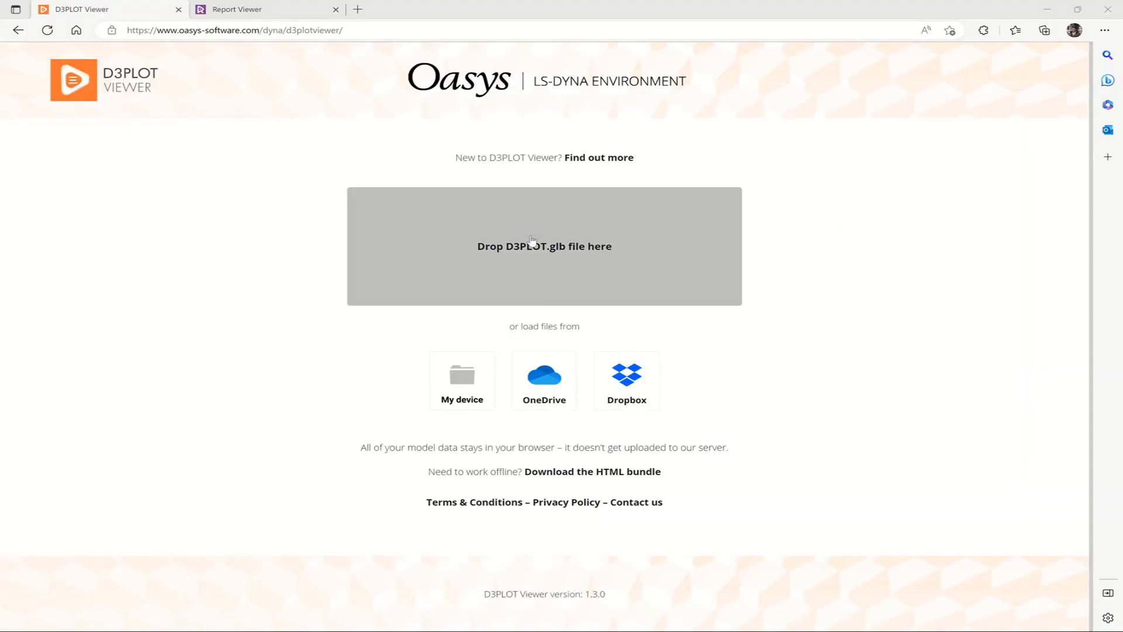
Switch to D3PLOT Viewer, load myModel_image002.glb from the myModel folder, and rotate and pause the animated model
click(522, 230)
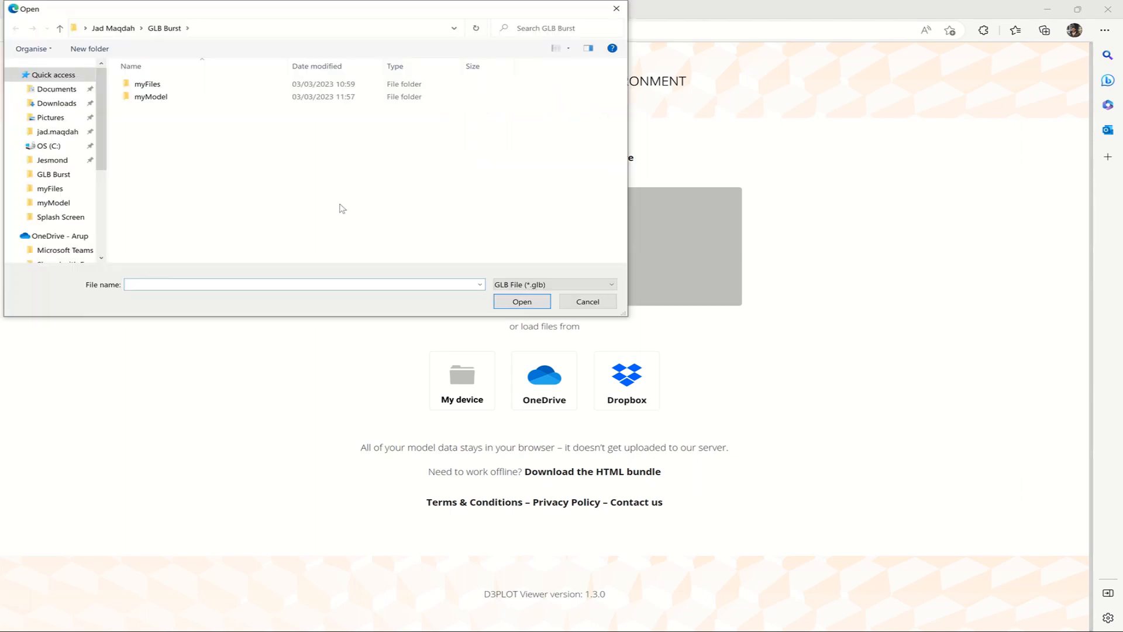
double_click(177, 97)
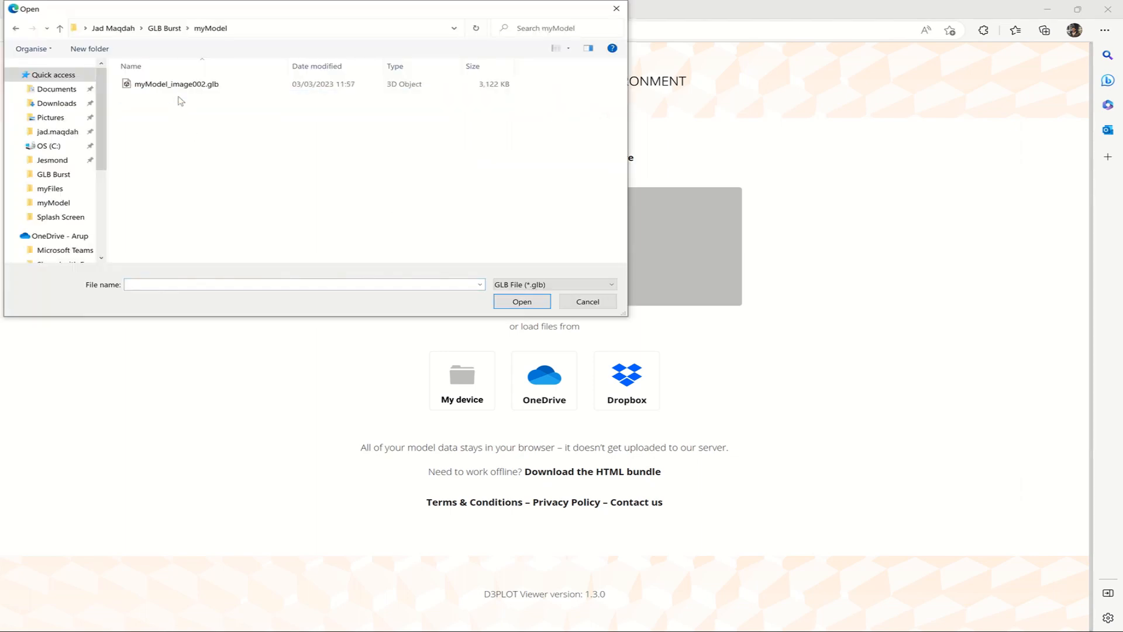
click(222, 88)
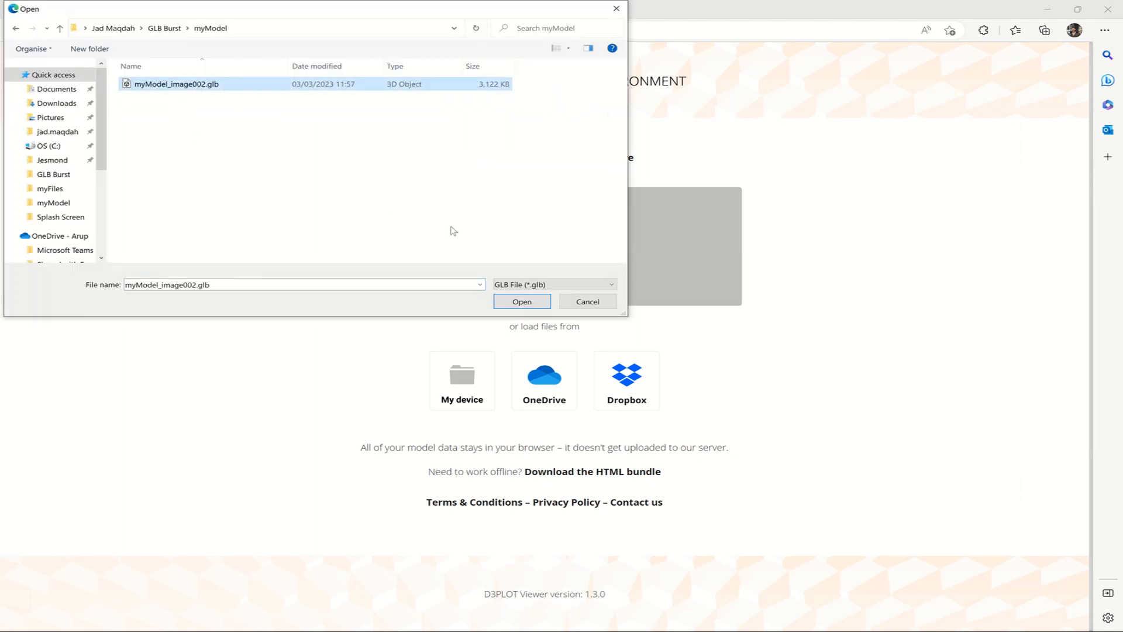
click(523, 303)
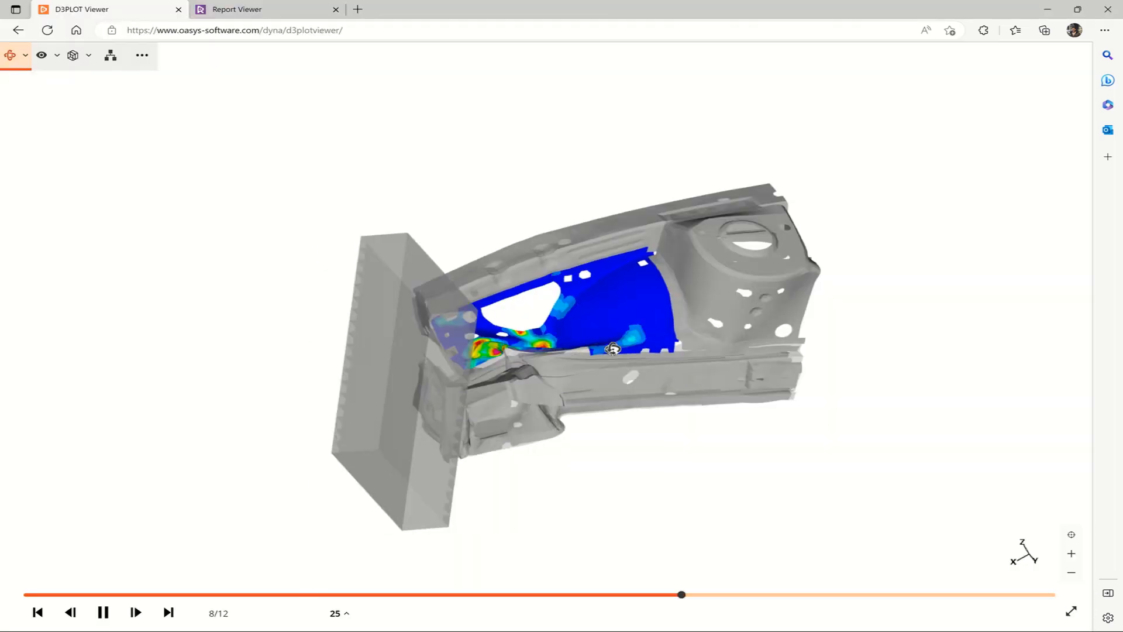
drag(483, 369, 378, 393)
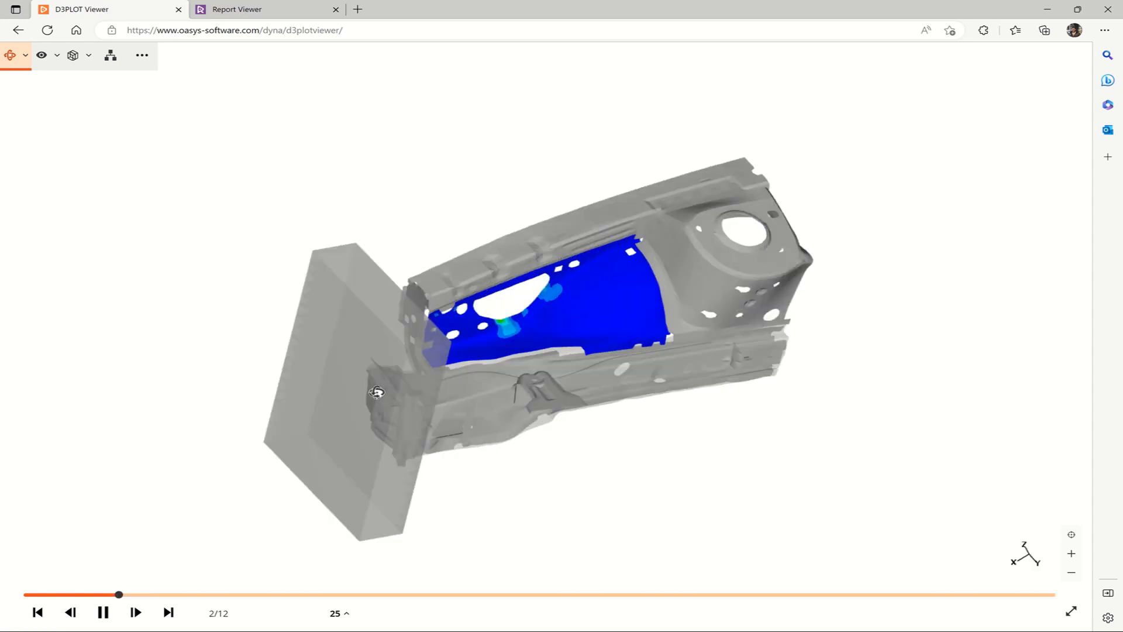
click(103, 612)
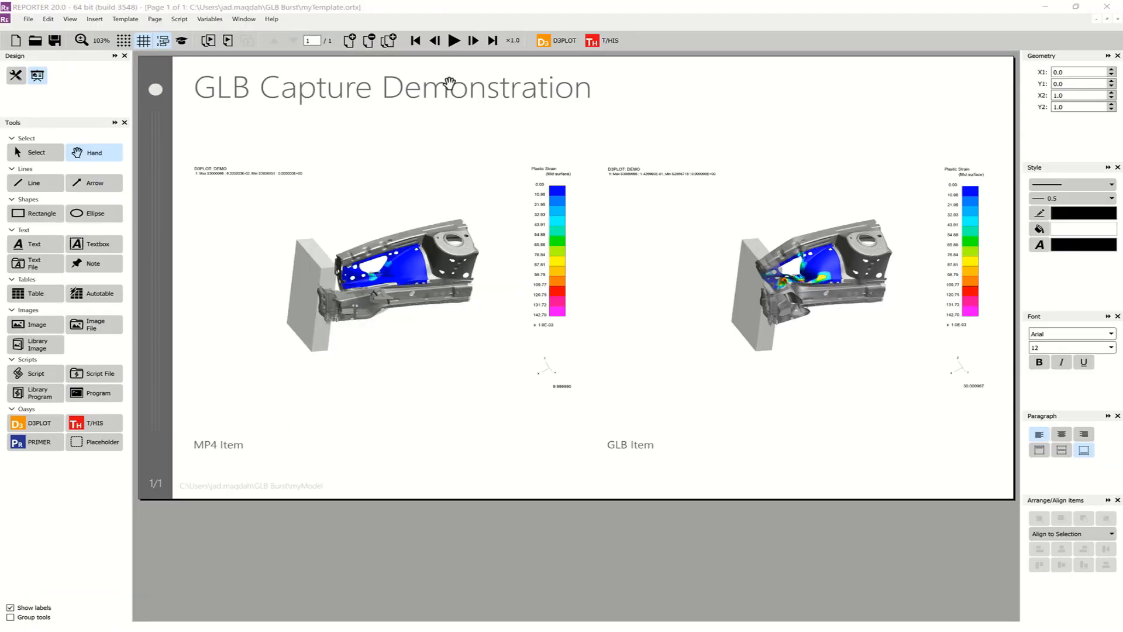
Back in REPORTER, write the generated report as a REPORTER Report file (*.orrx) named myReport in the GLB Burst folder
click(26, 19)
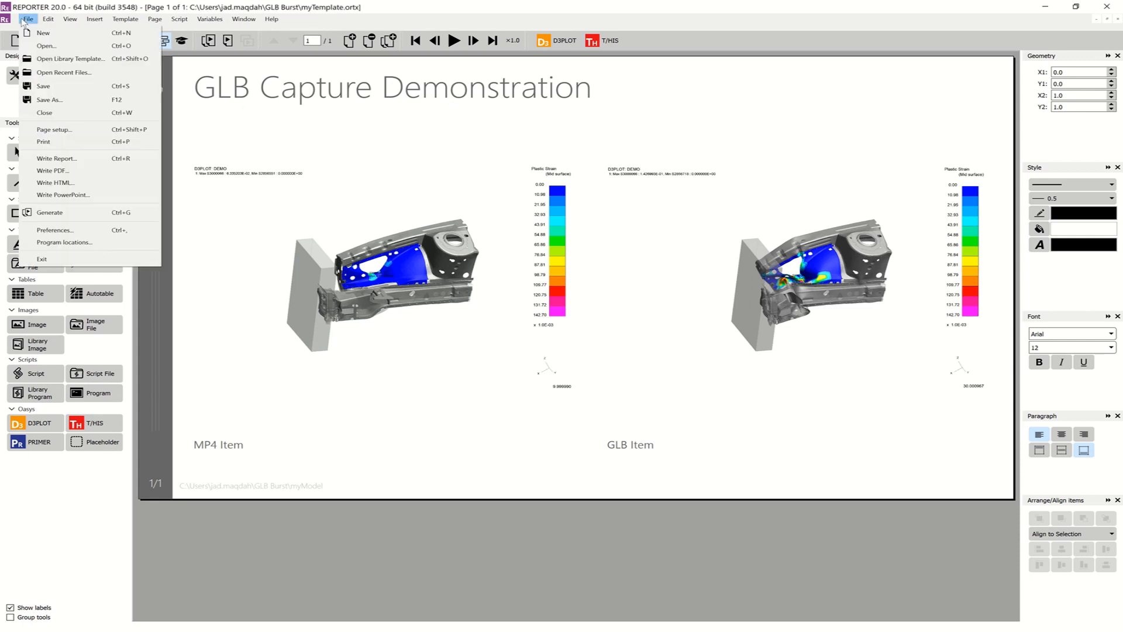
click(63, 158)
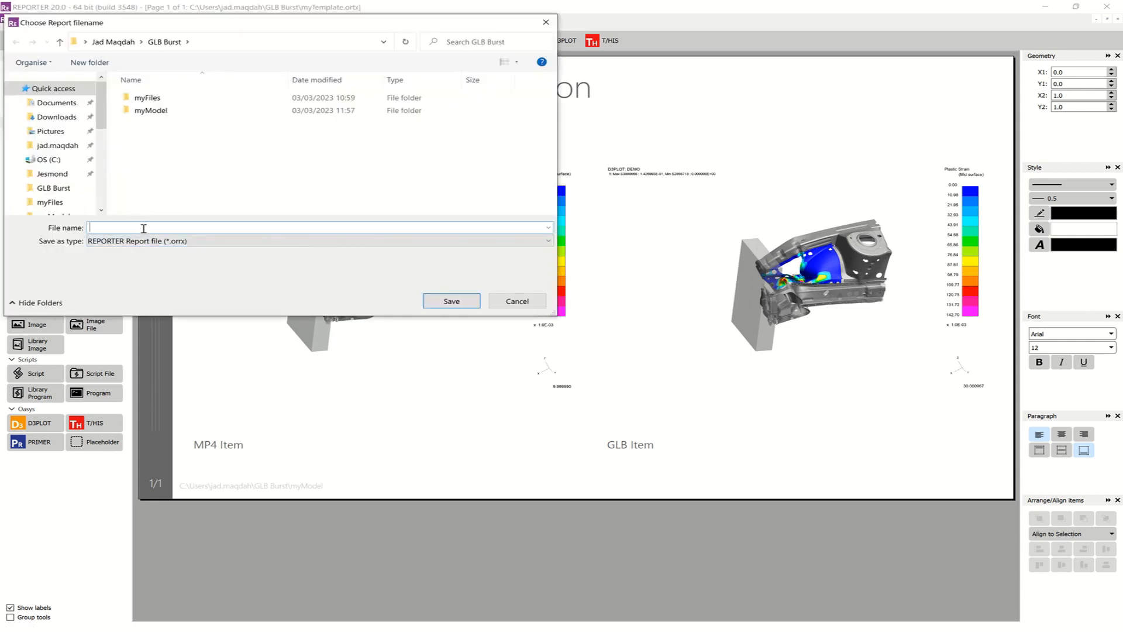
text(myReport)
click(453, 302)
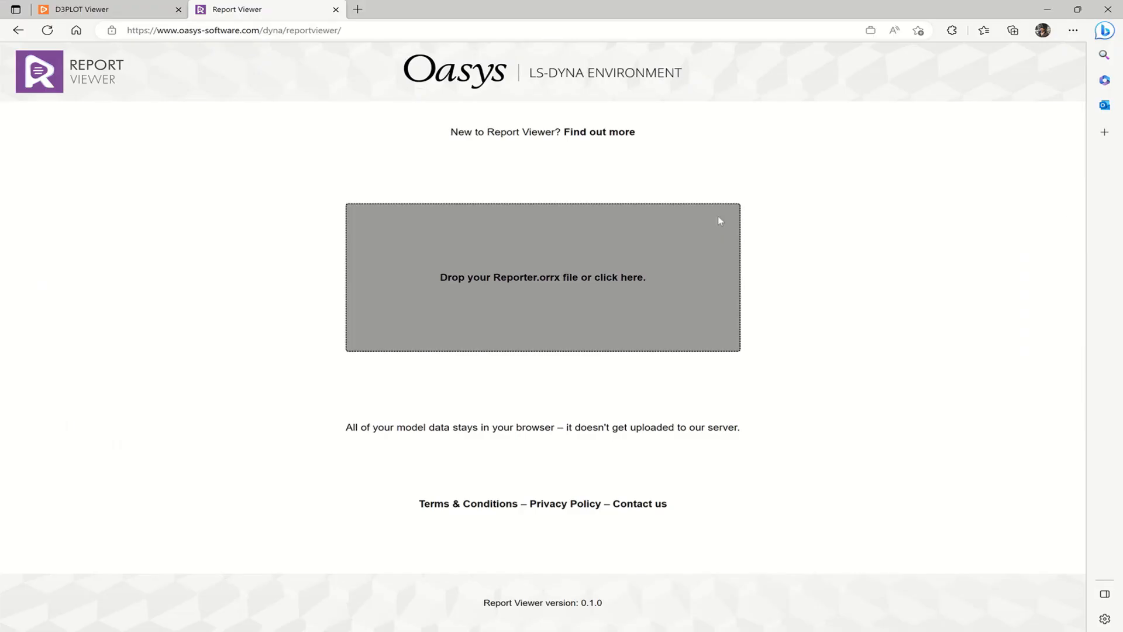
Switch to the online Report Viewer and load myReport.orrx from the GLB Burst folder
click(719, 218)
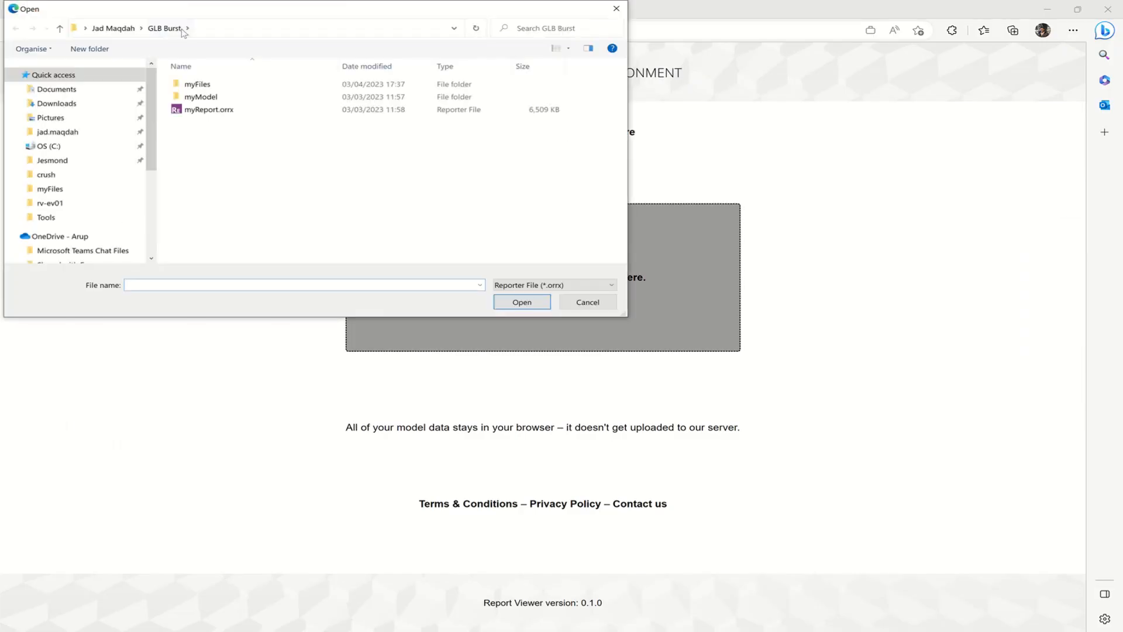
click(204, 111)
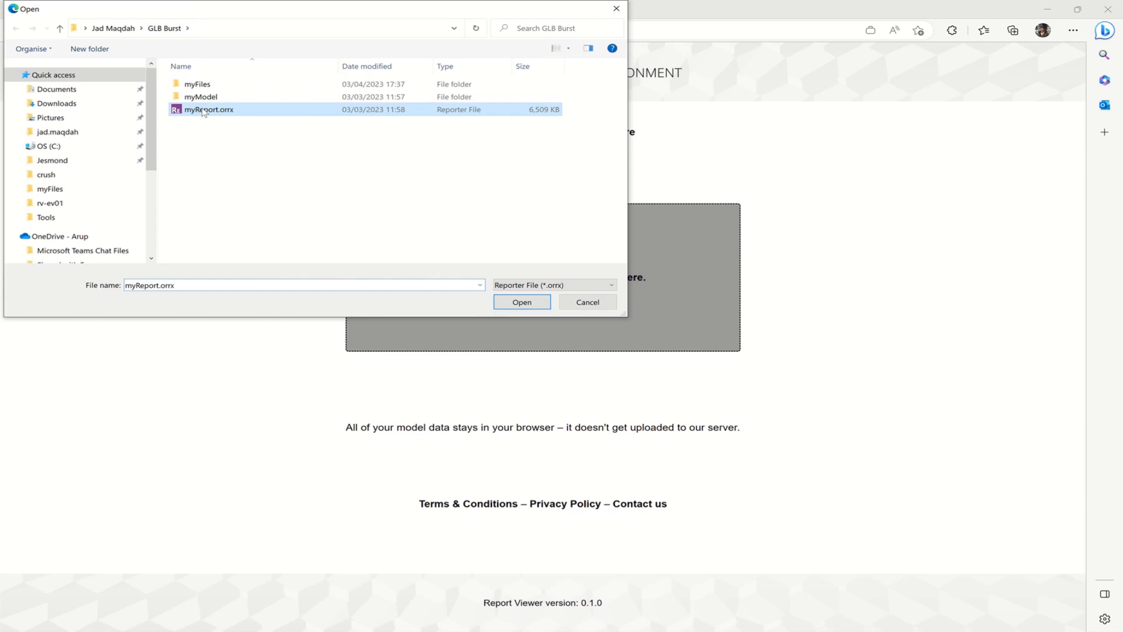
click(547, 301)
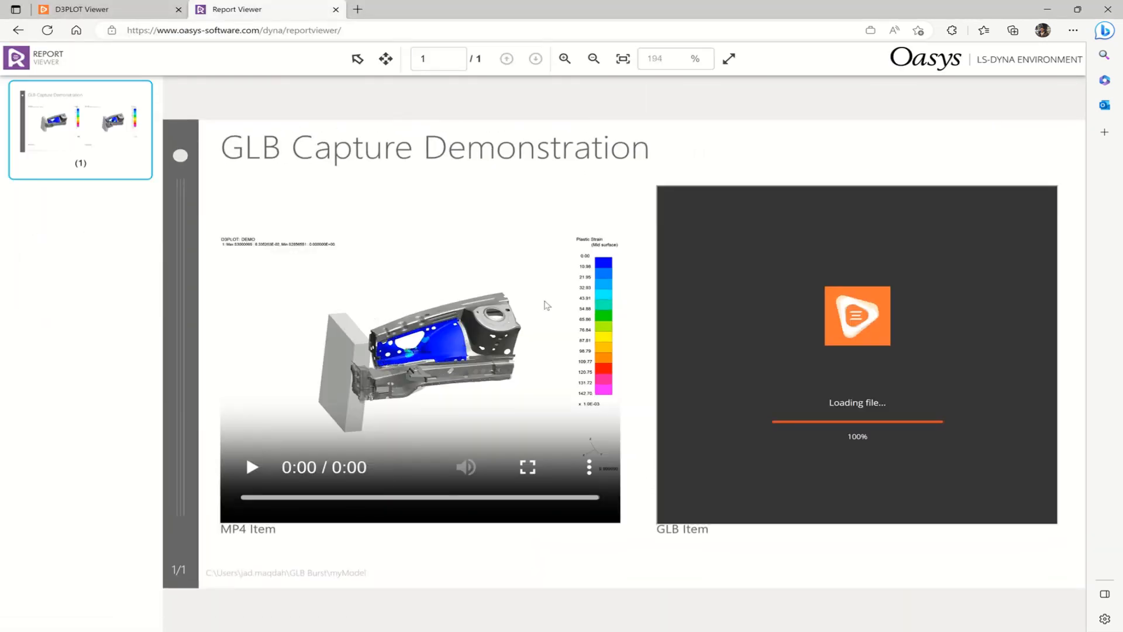
Play the MP4 item's video and, with cookies rejected, rotate the animated model in the GLB item
click(252, 467)
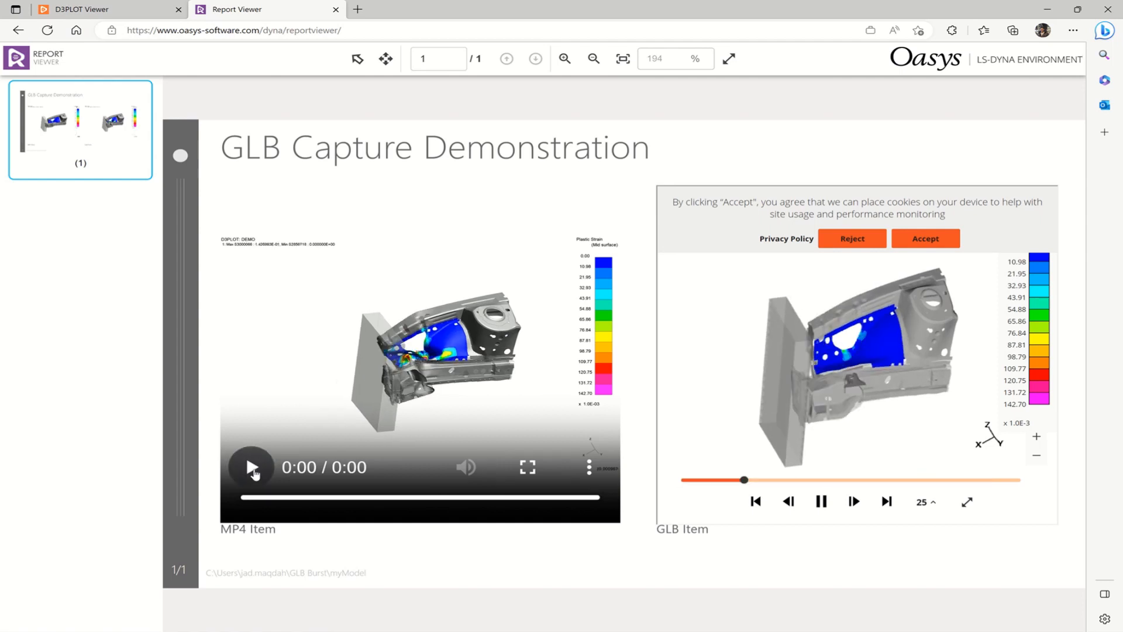
click(852, 238)
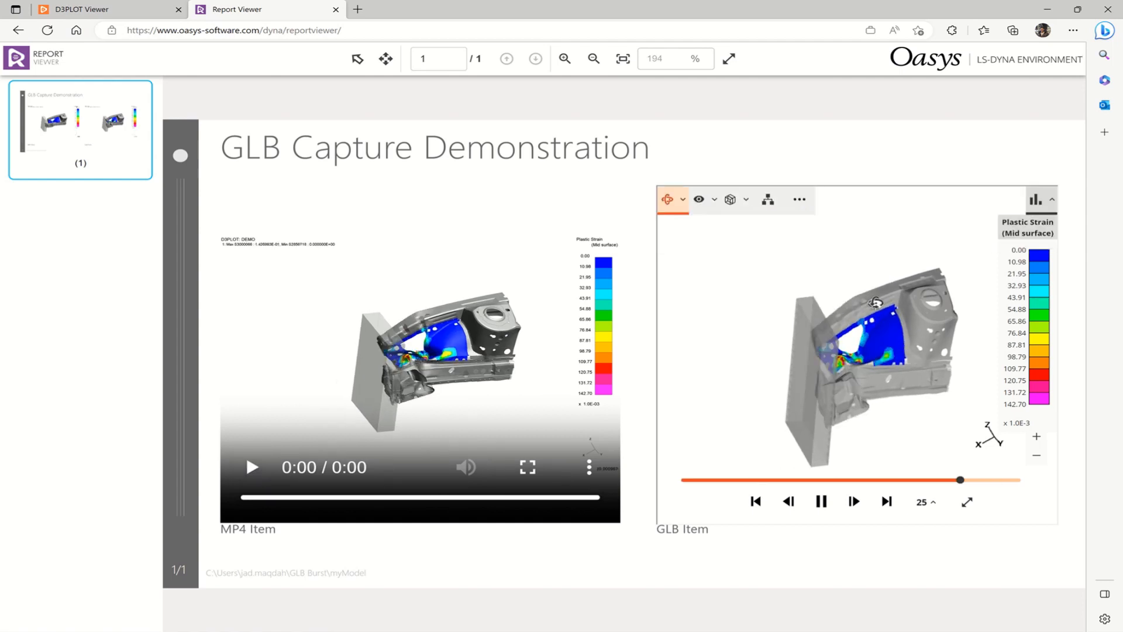
drag(875, 302, 973, 329)
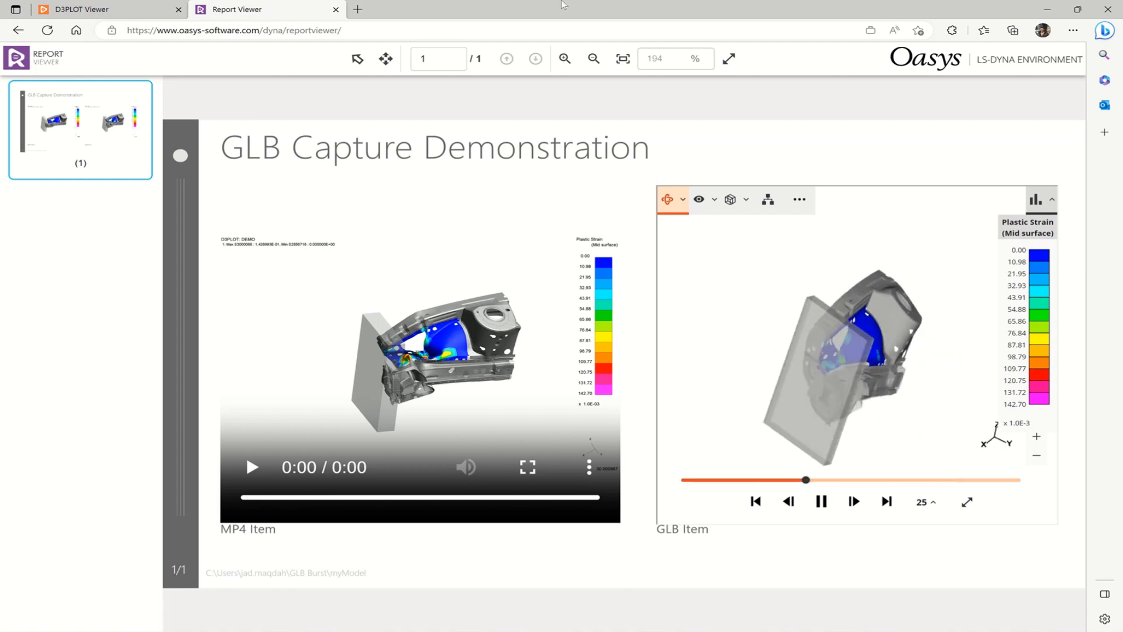